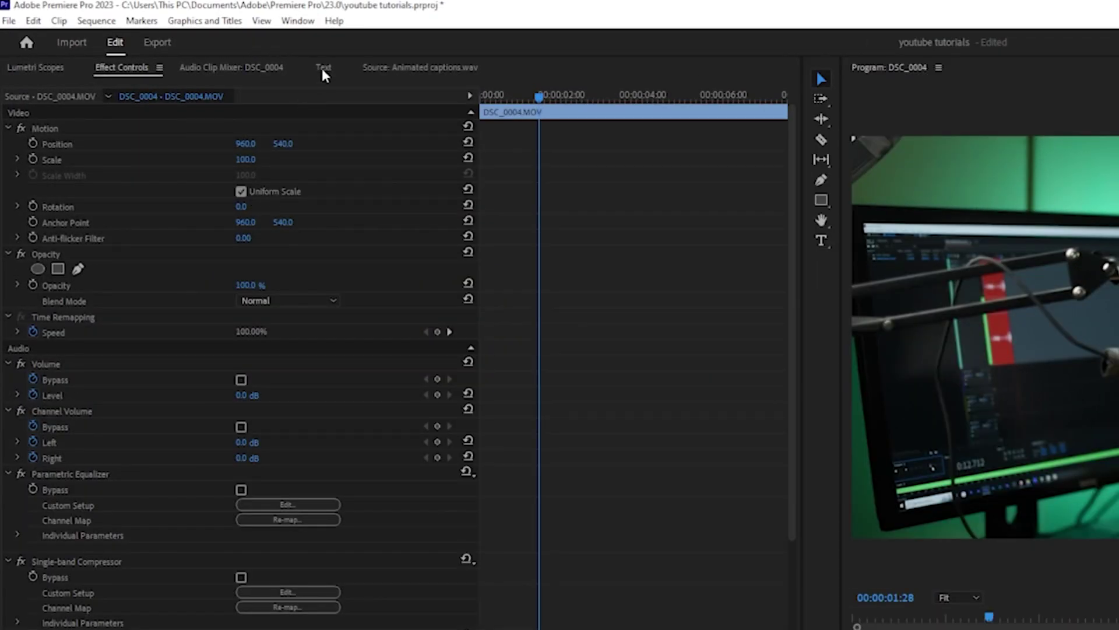
# Show the Text panel's Captions area and start a transcript for the DSC_0004 sequence.
pyautogui.click(324, 72)
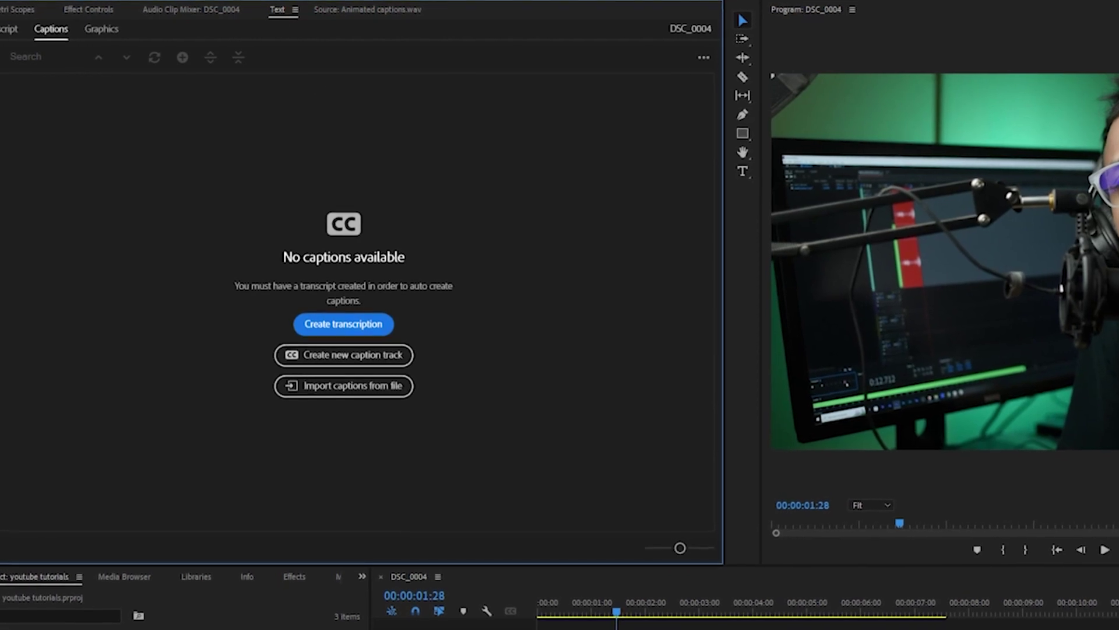
pyautogui.click(303, 23)
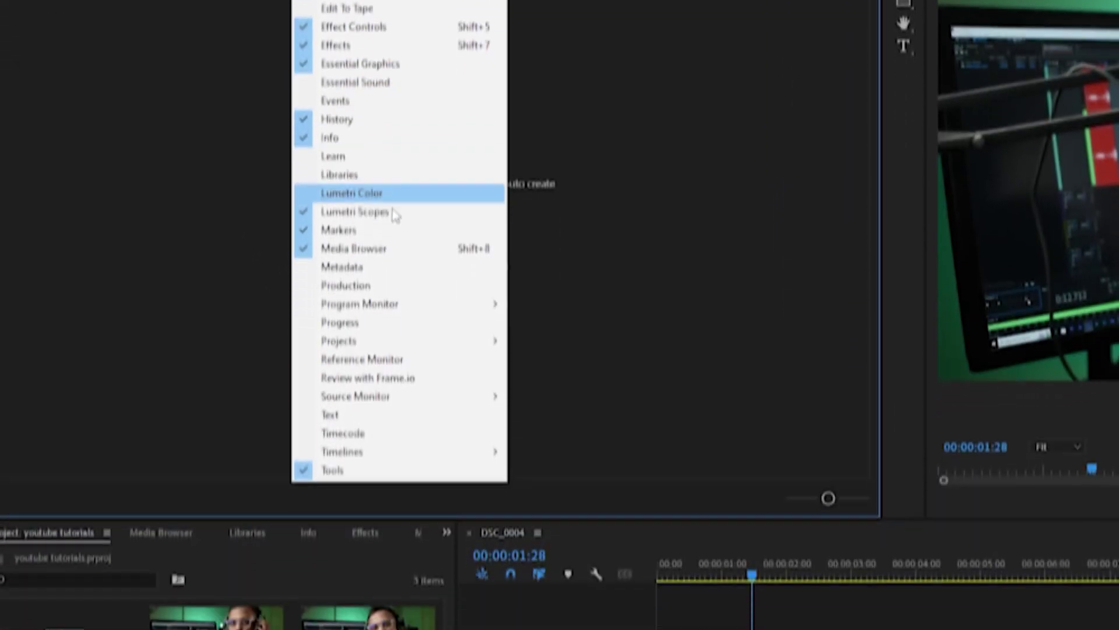
pyautogui.click(408, 609)
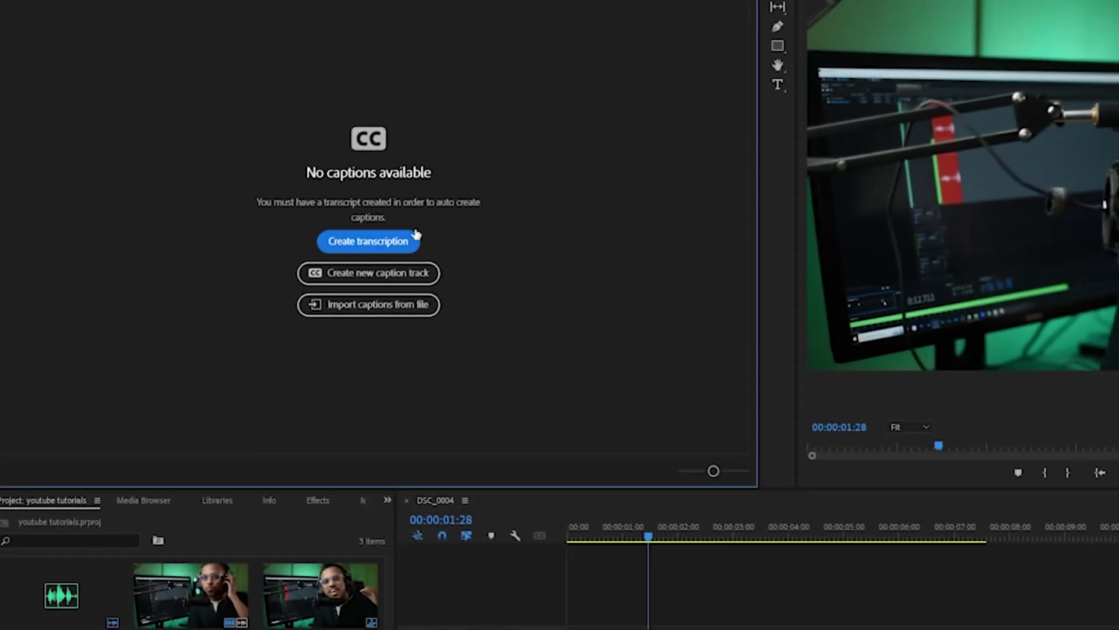
pyautogui.click(411, 239)
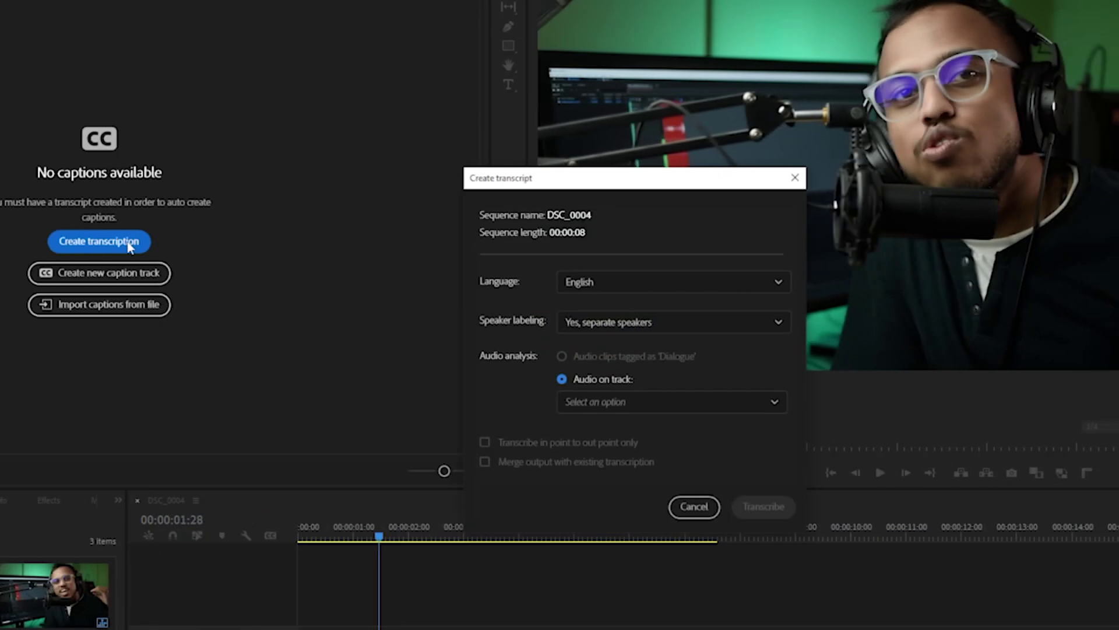
# Keep the transcription language English and set speaker labeling to not separate speakers.
pyautogui.click(682, 282)
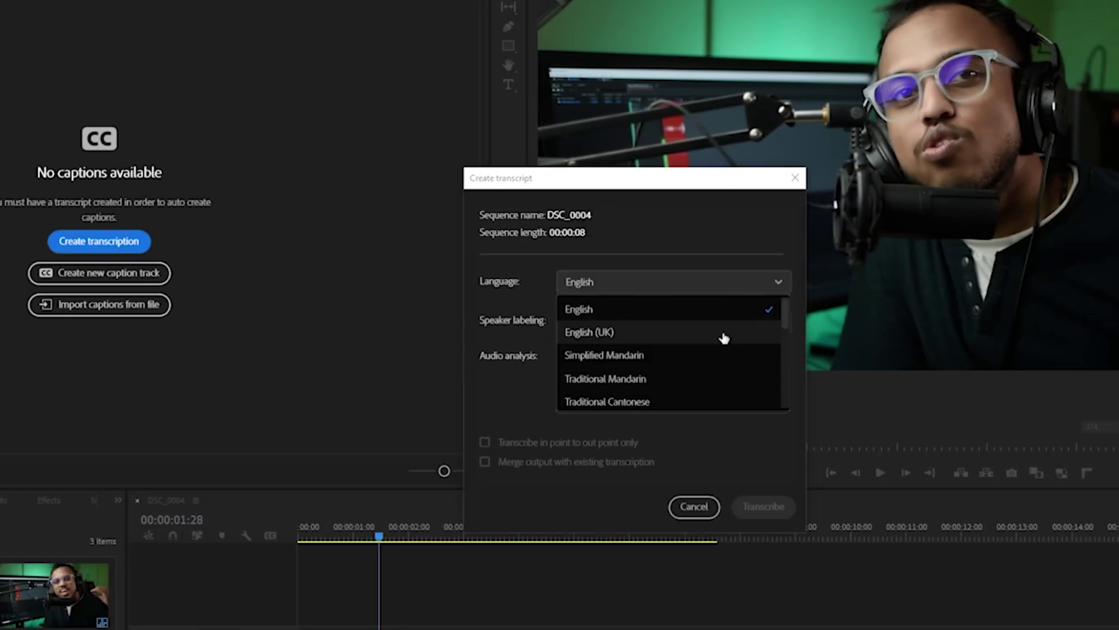
pyautogui.click(691, 316)
pyautogui.click(590, 322)
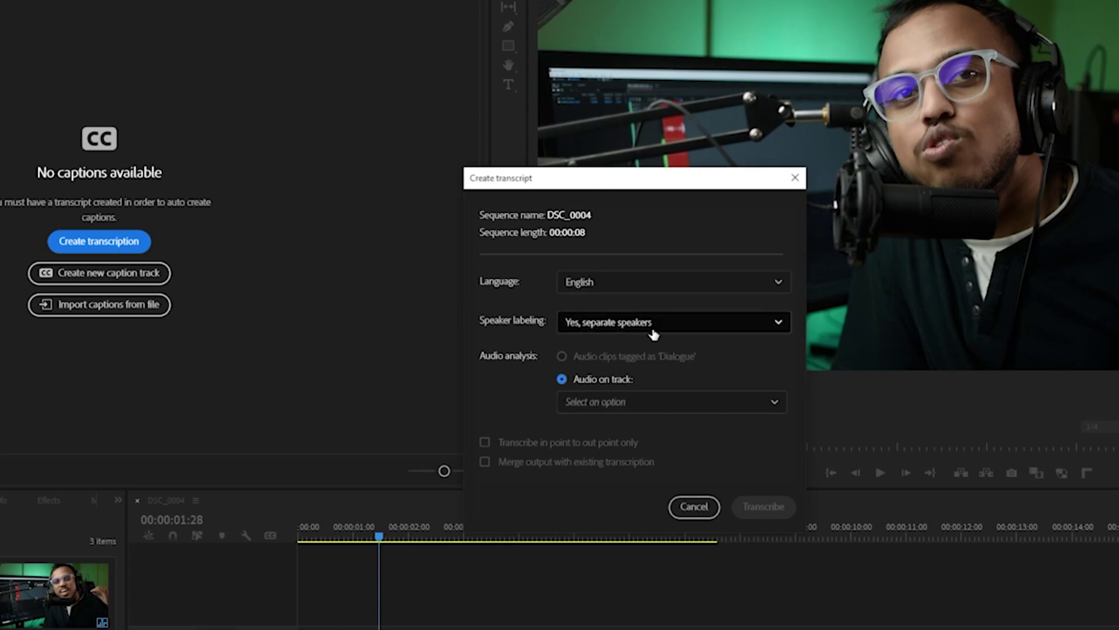
pyautogui.click(653, 326)
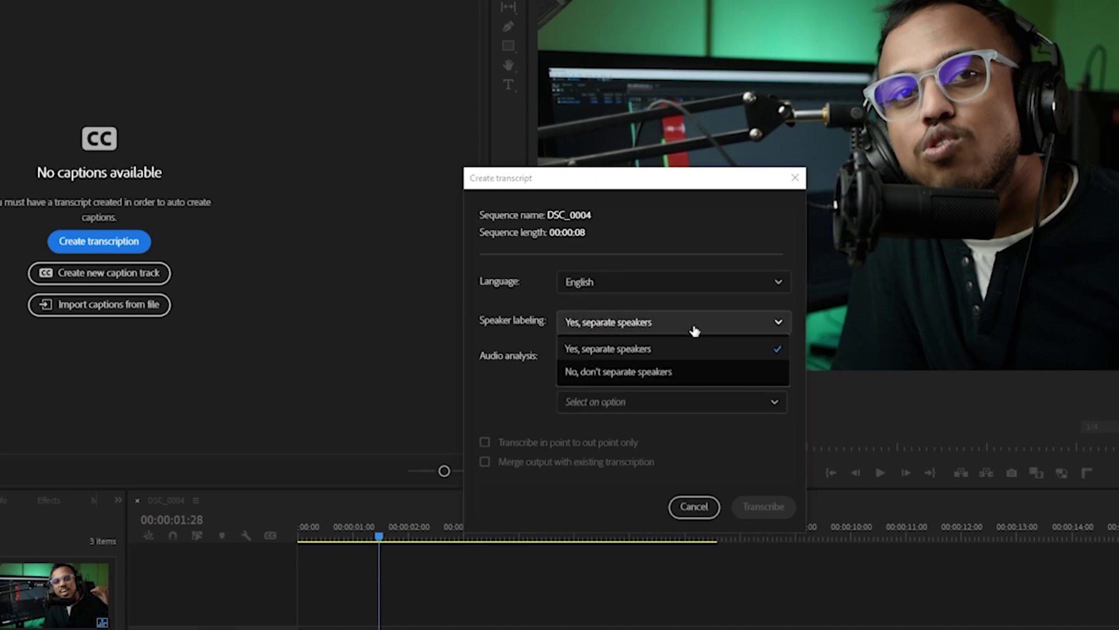
pyautogui.click(683, 373)
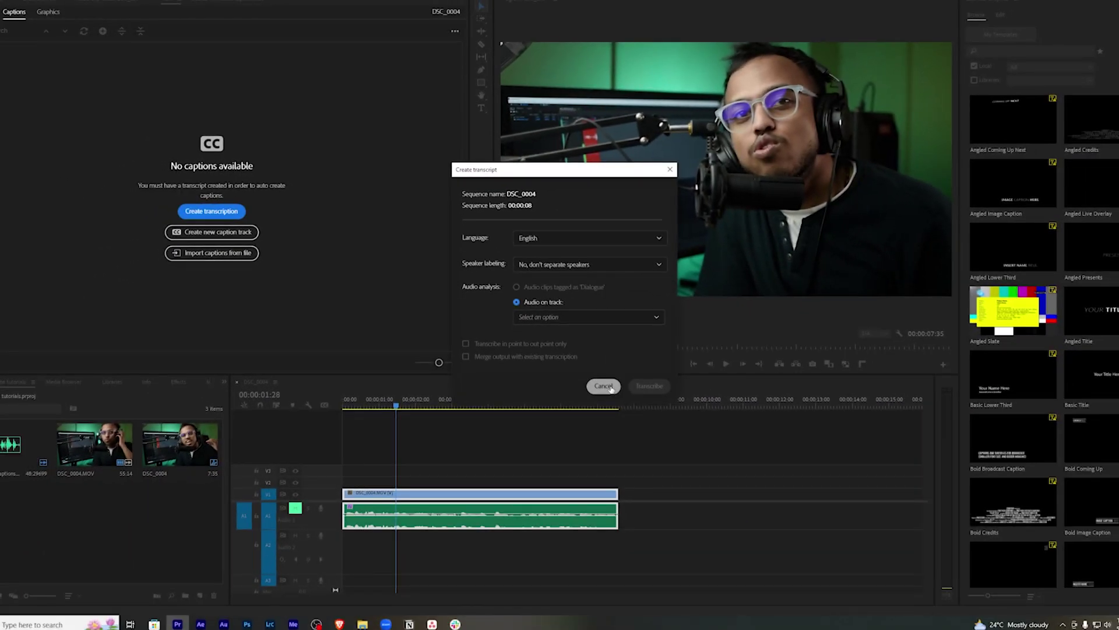
pyautogui.click(606, 385)
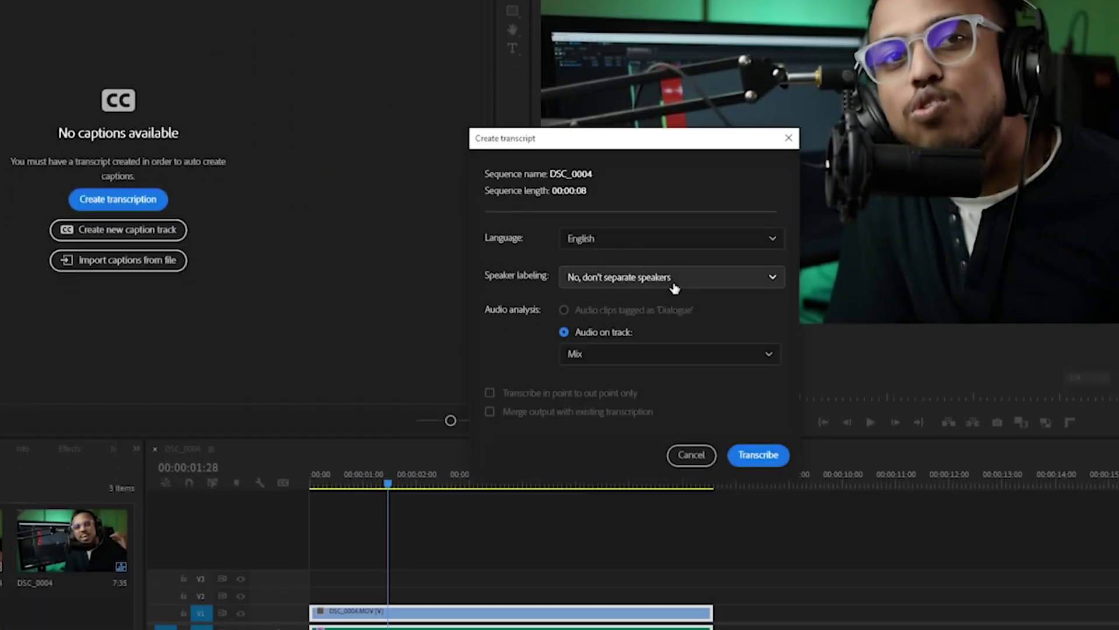
pyautogui.click(683, 363)
pyautogui.click(673, 399)
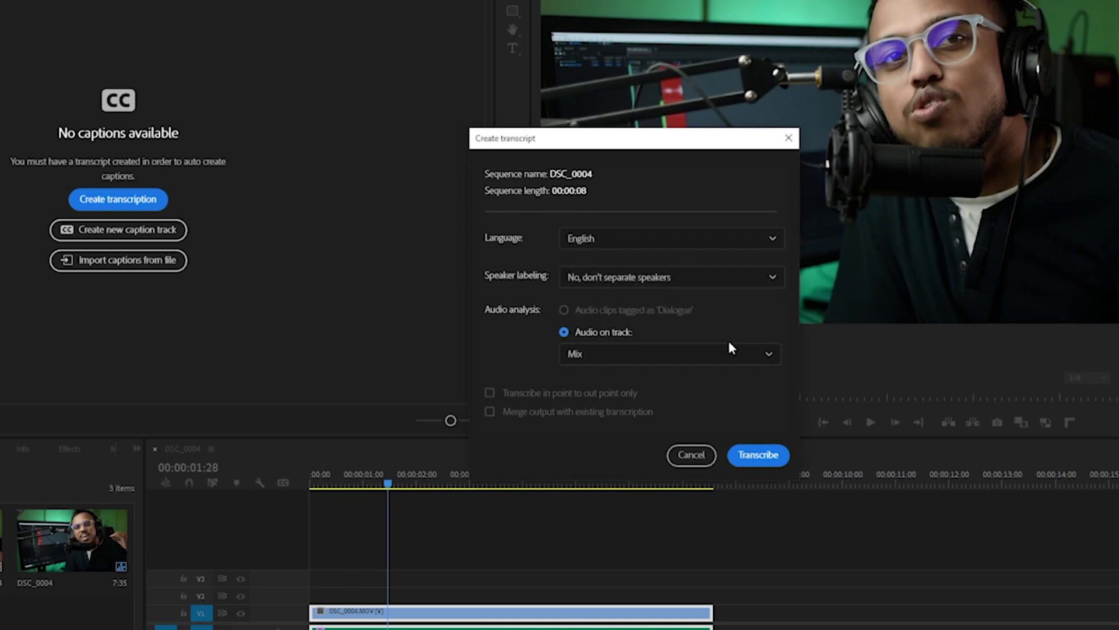
# Choose the Mix audio track for analysis and start transcribing.
pyautogui.click(678, 351)
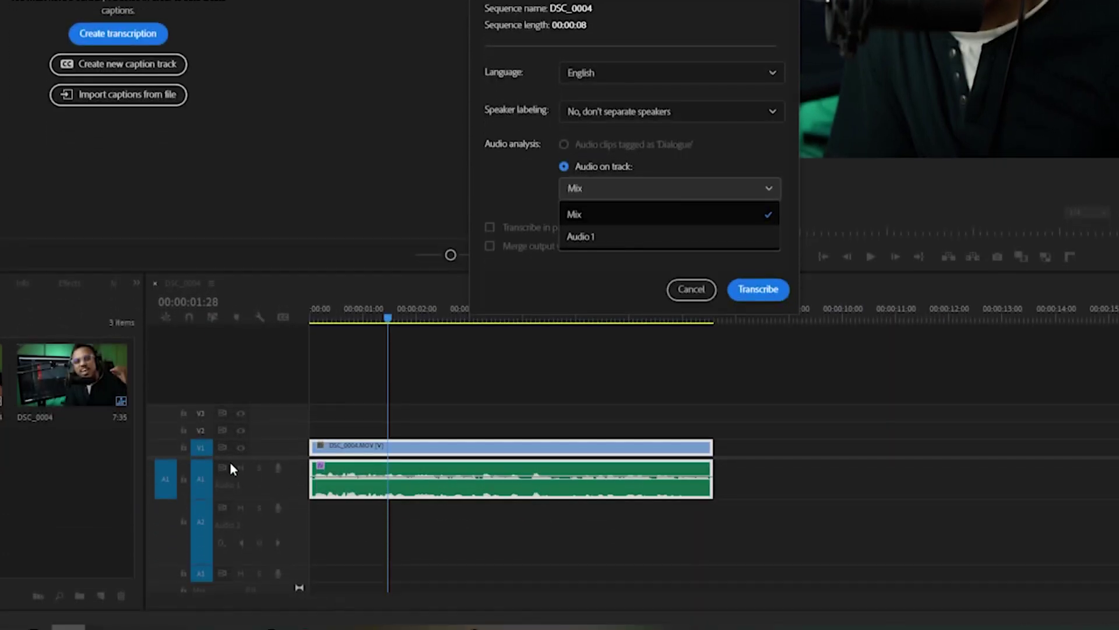
pyautogui.click(692, 236)
pyautogui.click(698, 195)
pyautogui.click(696, 216)
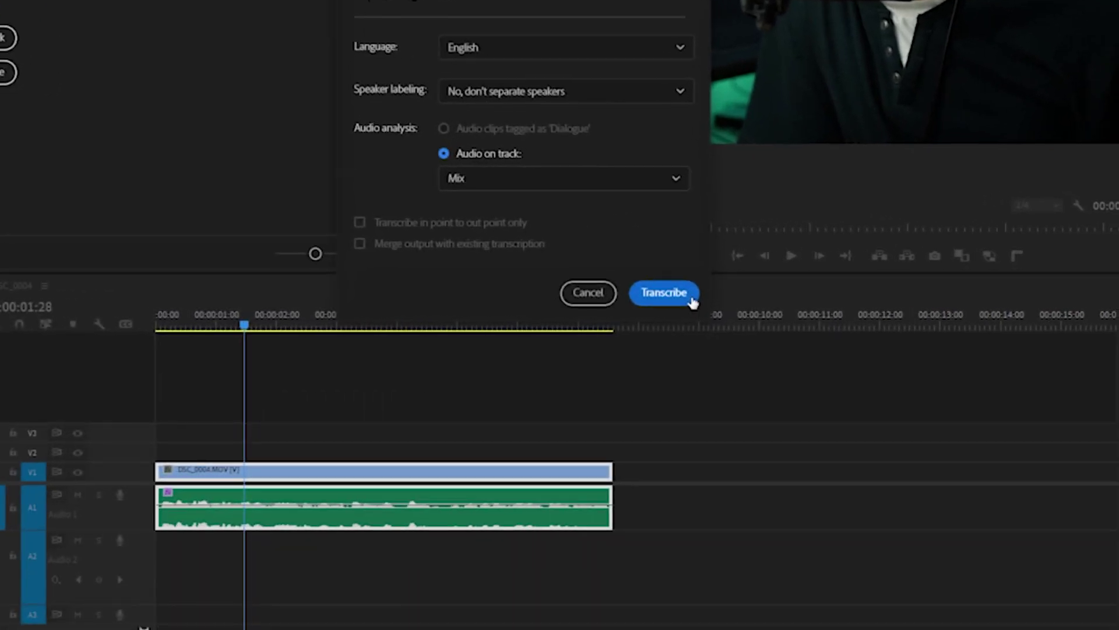
pyautogui.click(693, 302)
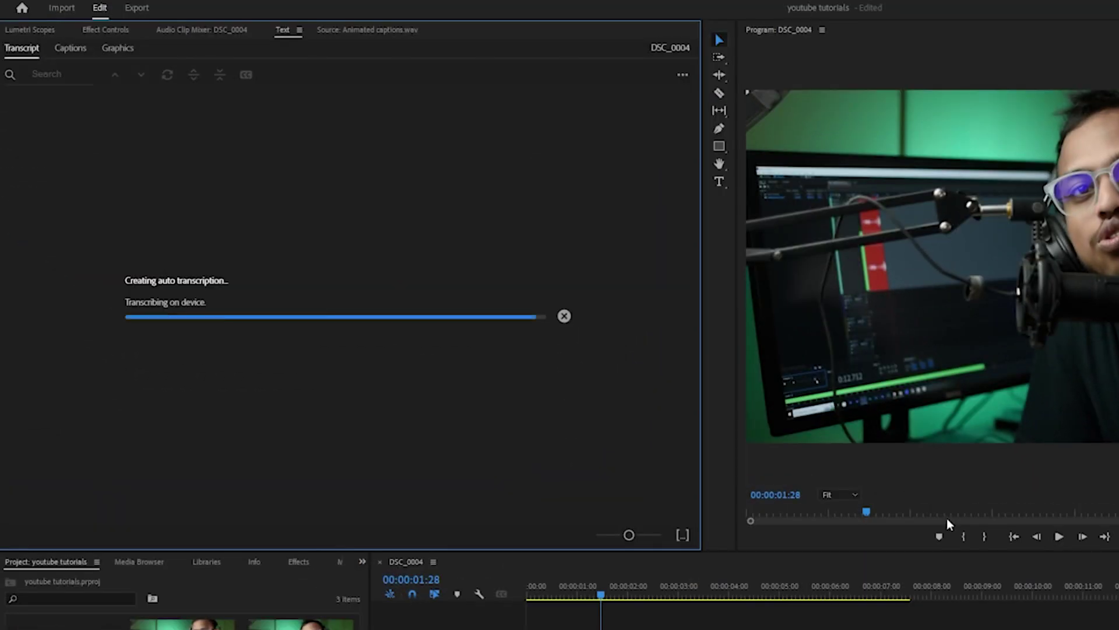
# Fix the misheard name in the transcript line by retyping its ending as 'east'.
pyautogui.click(469, 116)
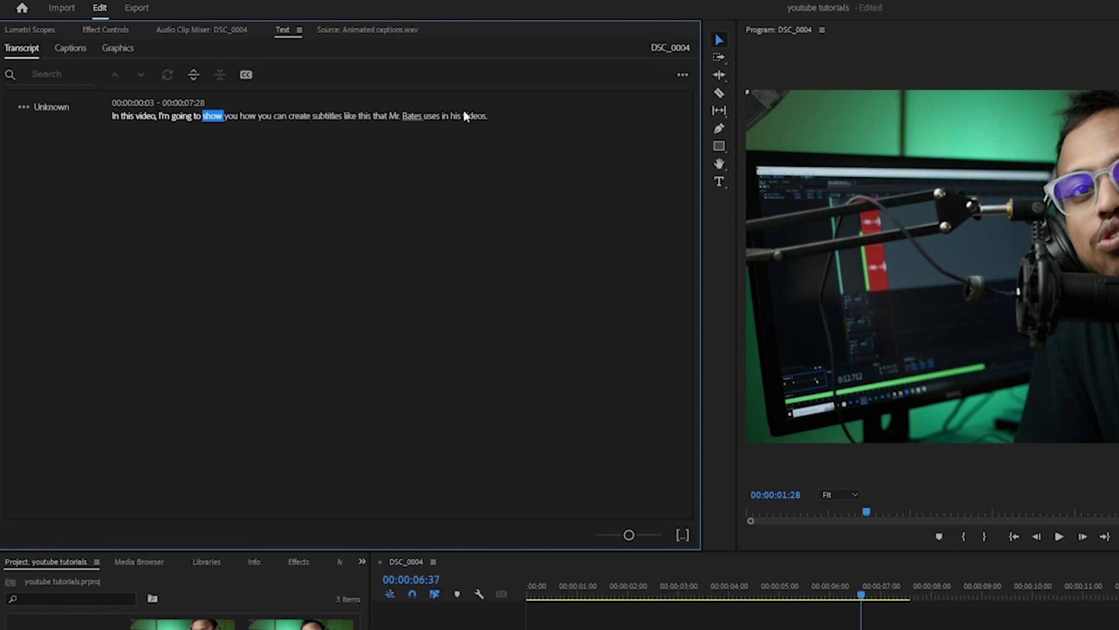
pyautogui.click(236, 122)
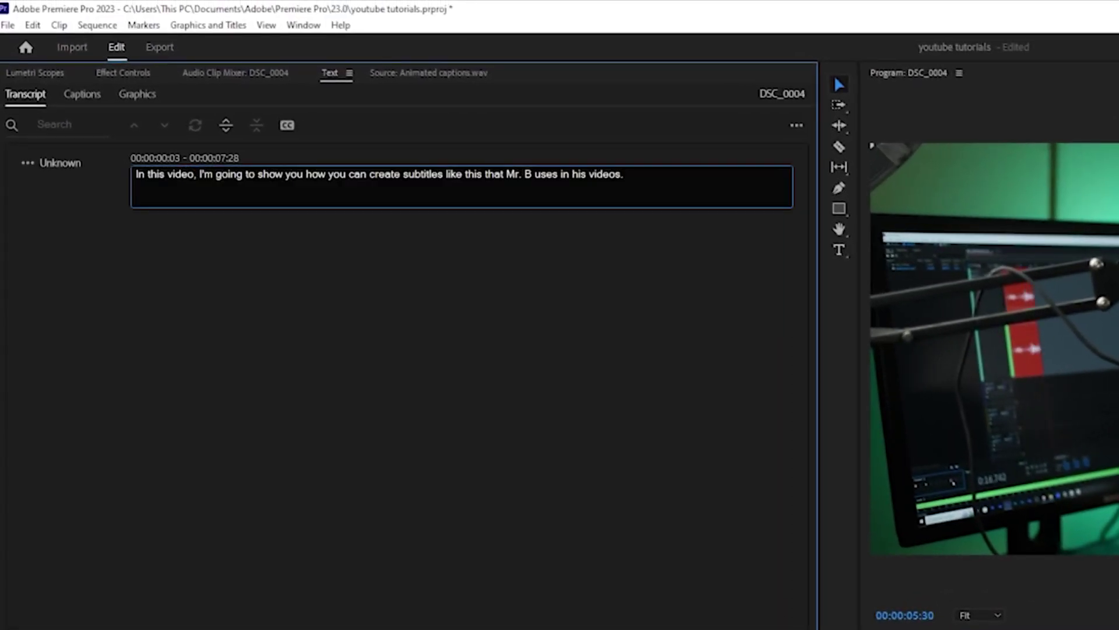
pyautogui.write('east')
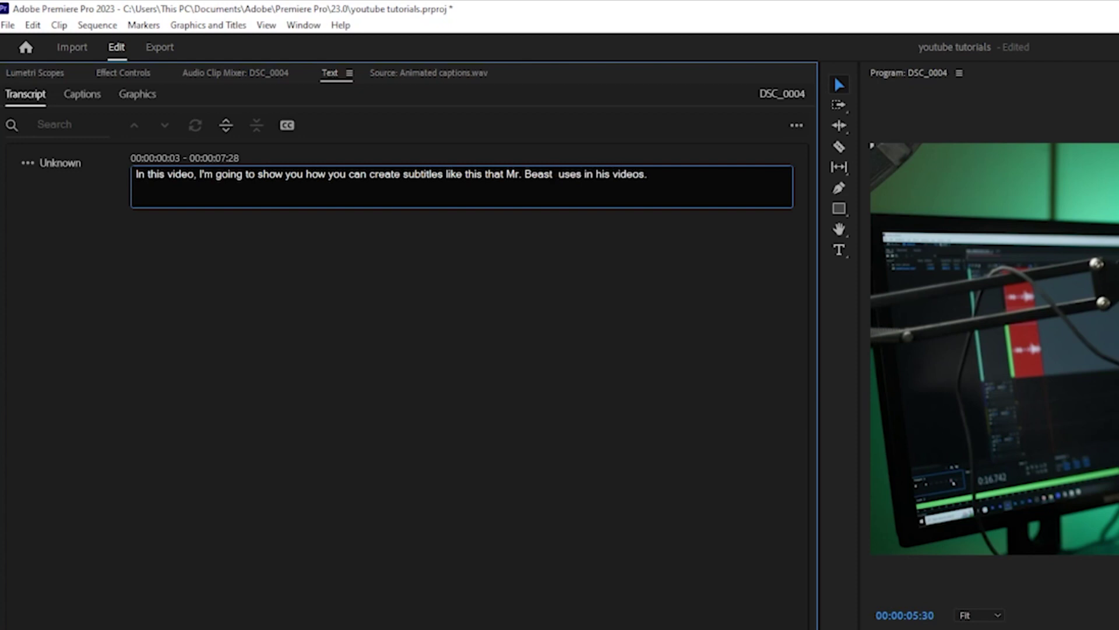
# Commit the transcript edit and keep Subtitle format with caption style None.
pyautogui.click(550, 425)
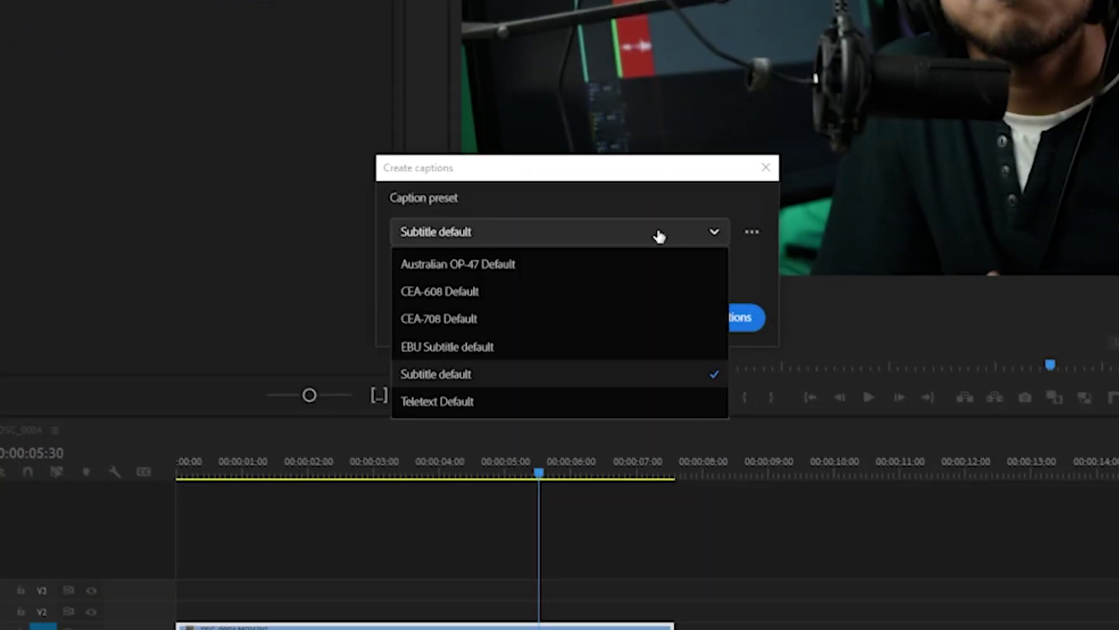
pyautogui.click(524, 381)
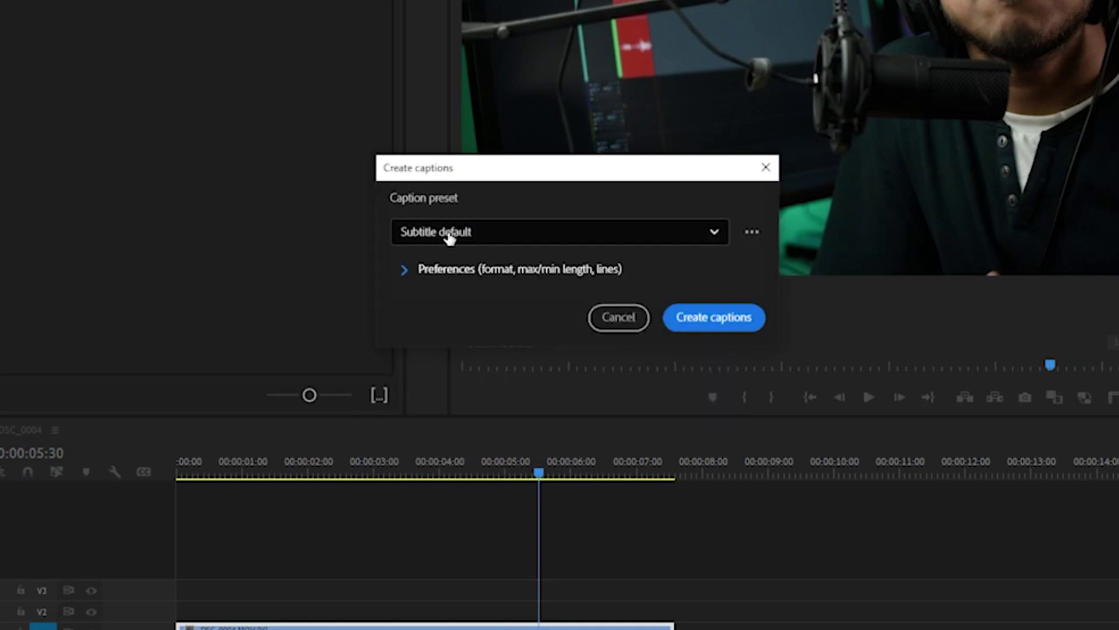
pyautogui.click(403, 272)
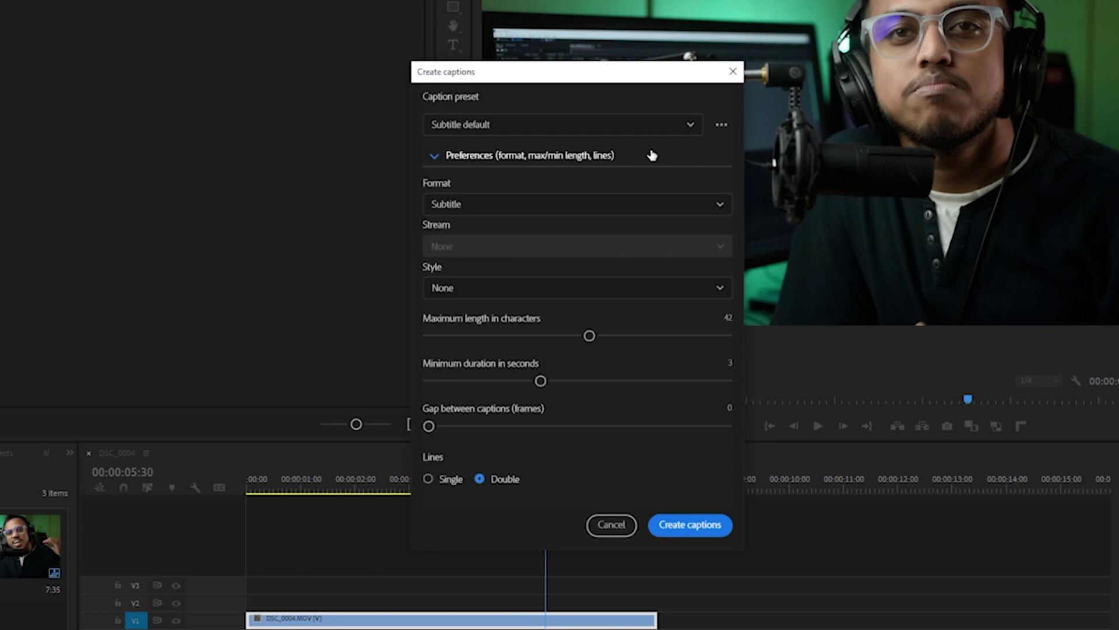
pyautogui.click(600, 206)
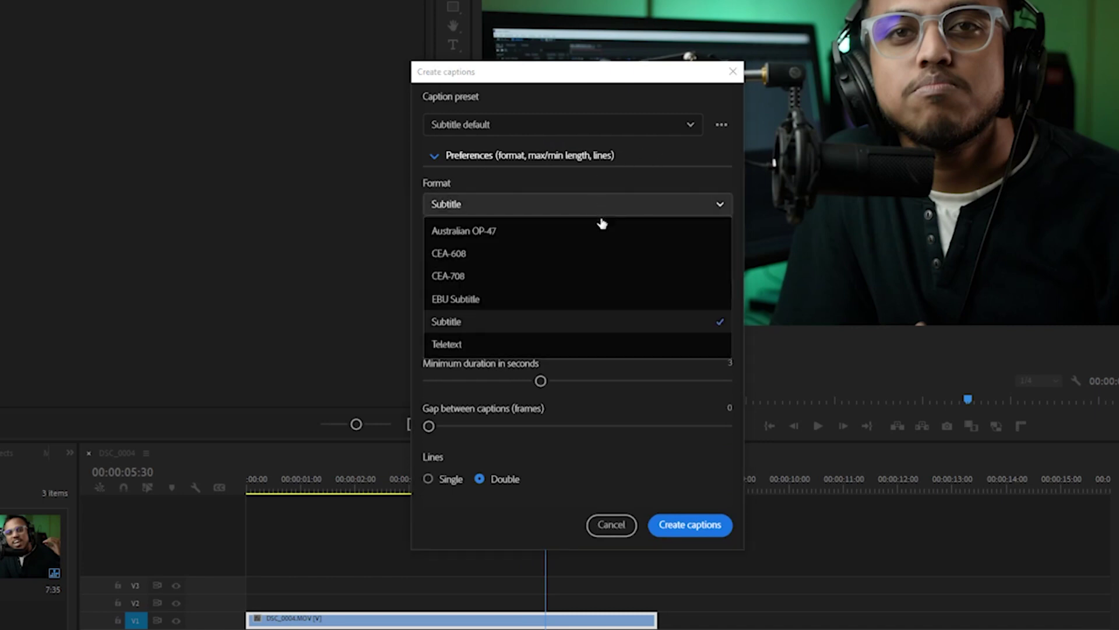
pyautogui.click(582, 332)
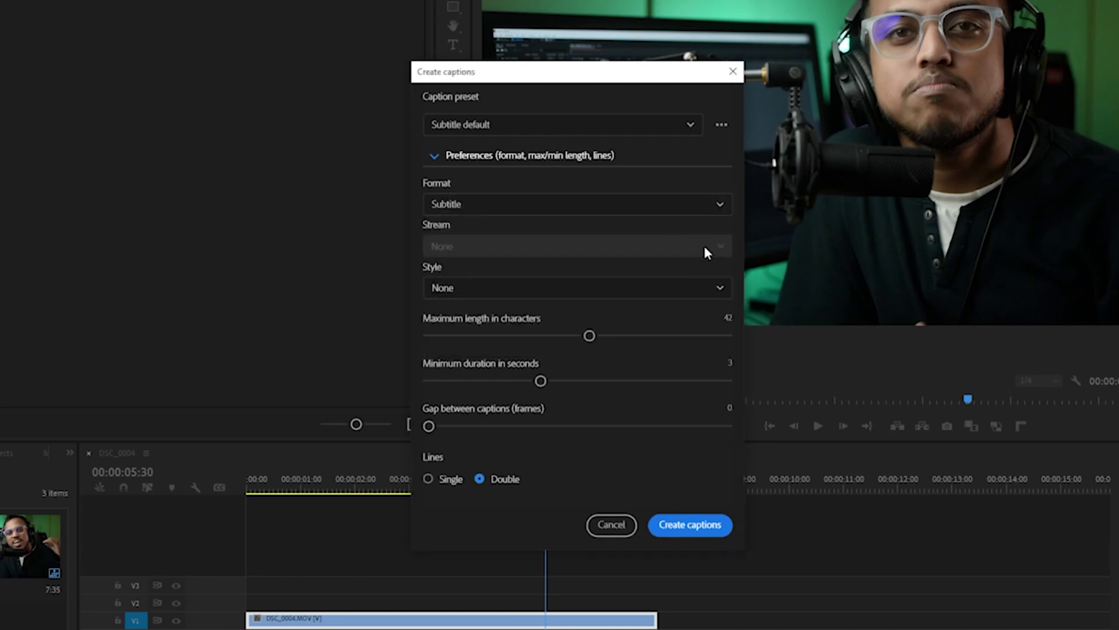
pyautogui.click(633, 293)
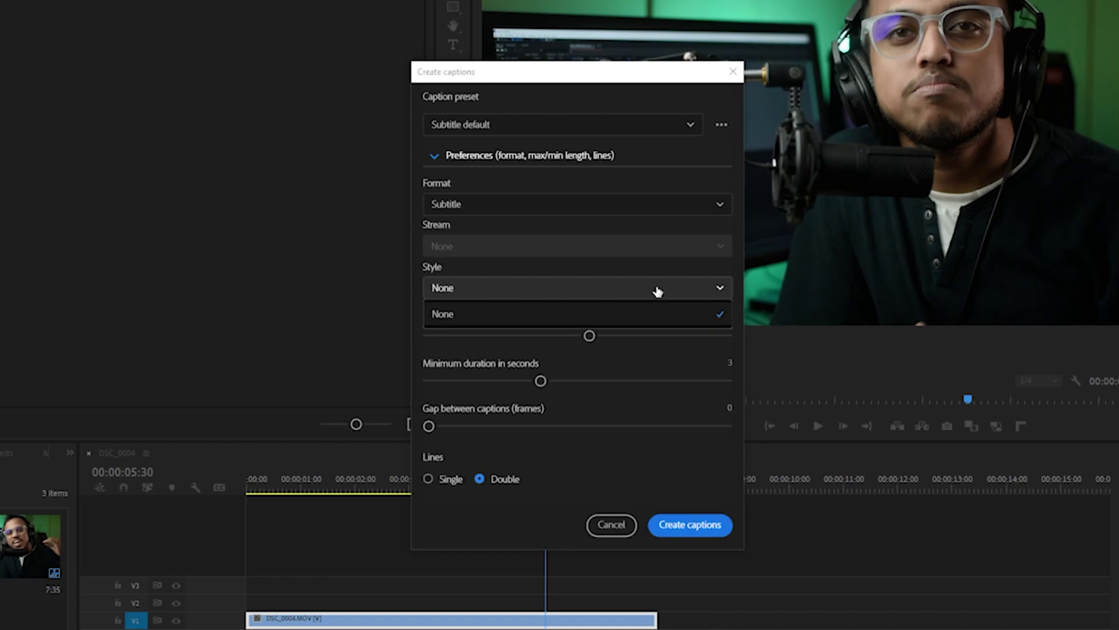
pyautogui.click(674, 320)
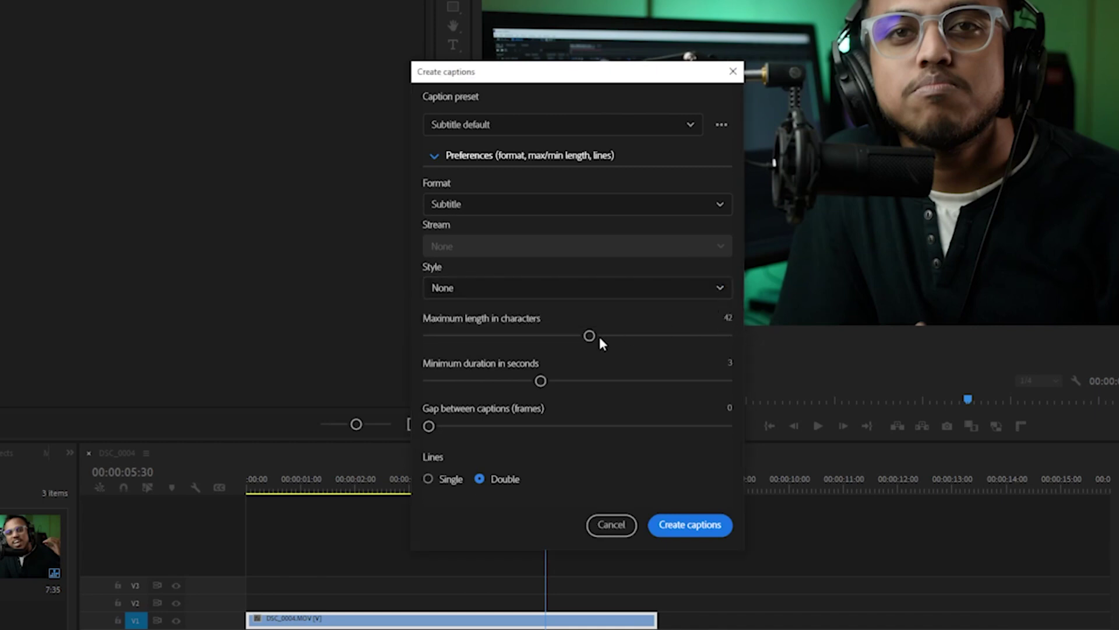
# Set maximum length 15 characters and minimum duration 1.5 seconds, then create the captions.
pyautogui.moveTo(600, 338); pyautogui.dragTo(473, 336)
pyautogui.moveTo(451, 336); pyautogui.dragTo(465, 337)
pyautogui.moveTo(540, 380); pyautogui.dragTo(453, 381)
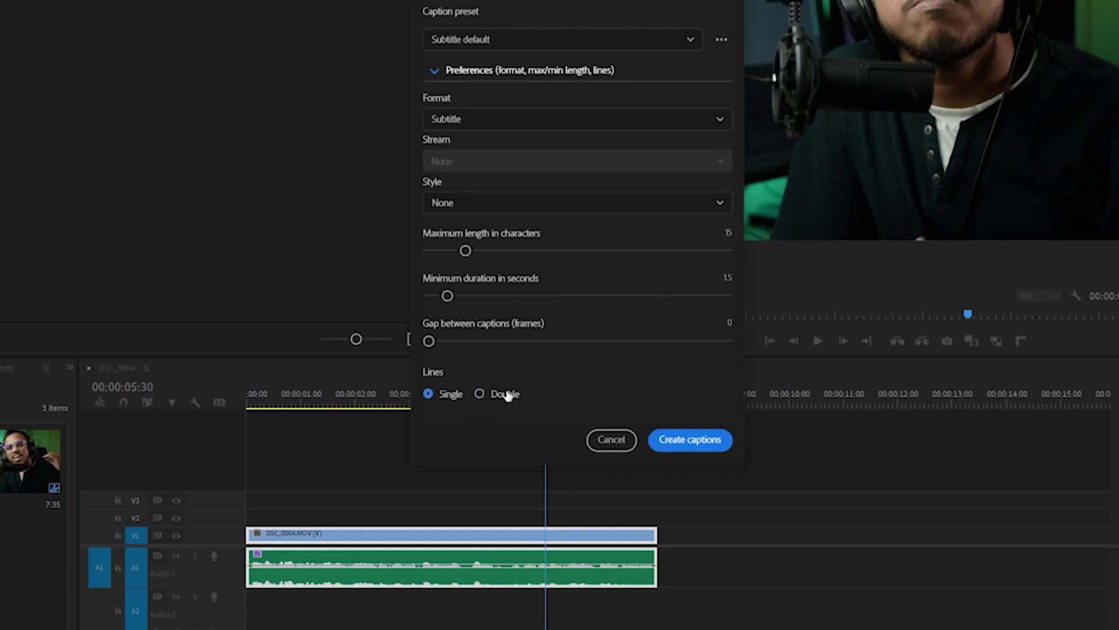
pyautogui.click(703, 442)
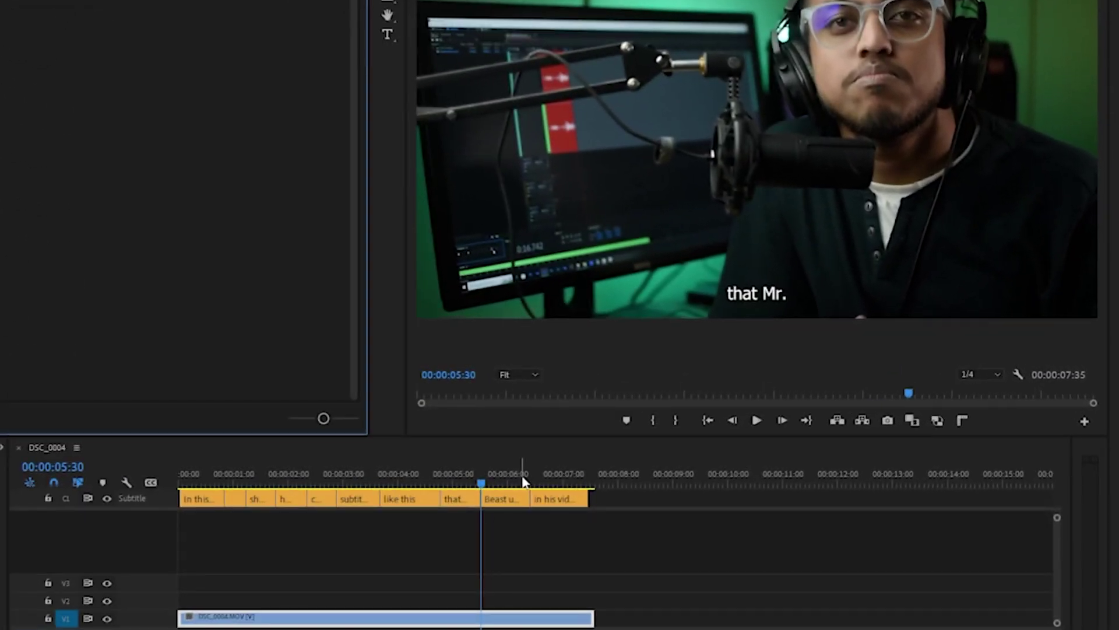
# Move the playhead to the start of the sequence.
pyautogui.press('Home')
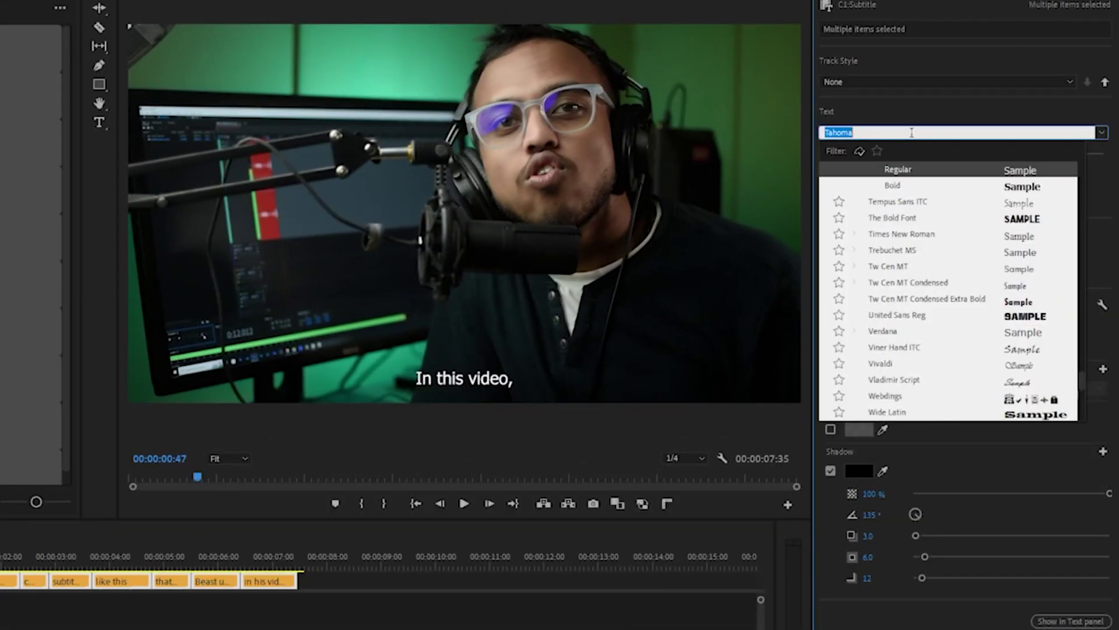
# Set the captions to The Bold Font at size 132 with a white fill.
pyautogui.press('Down')
pyautogui.press('Down')
pyautogui.press('Down')
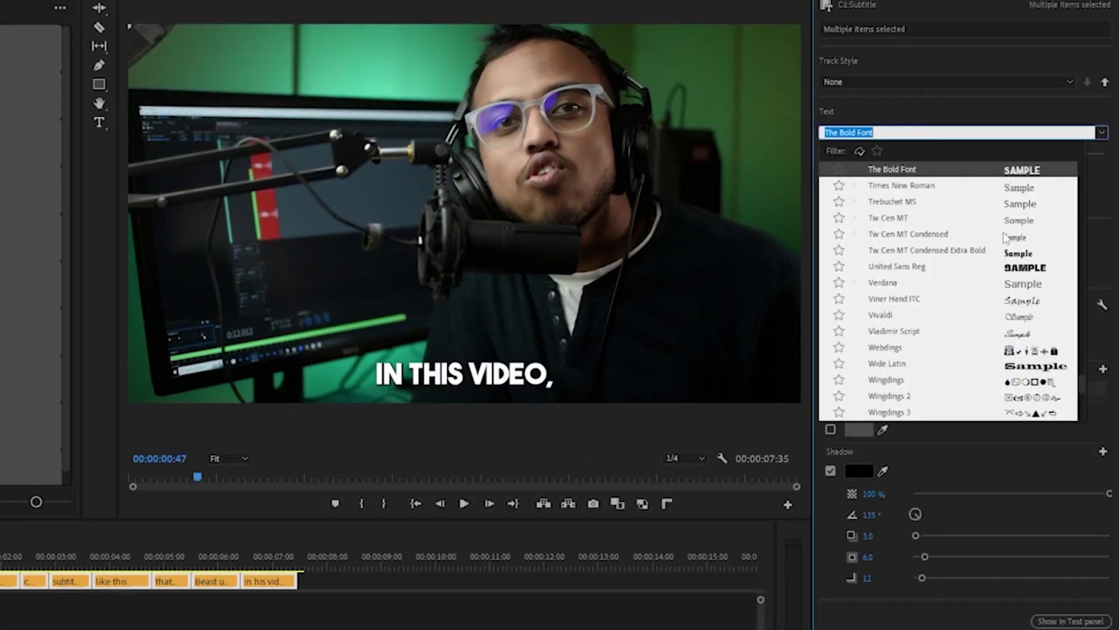
pyautogui.click(935, 170)
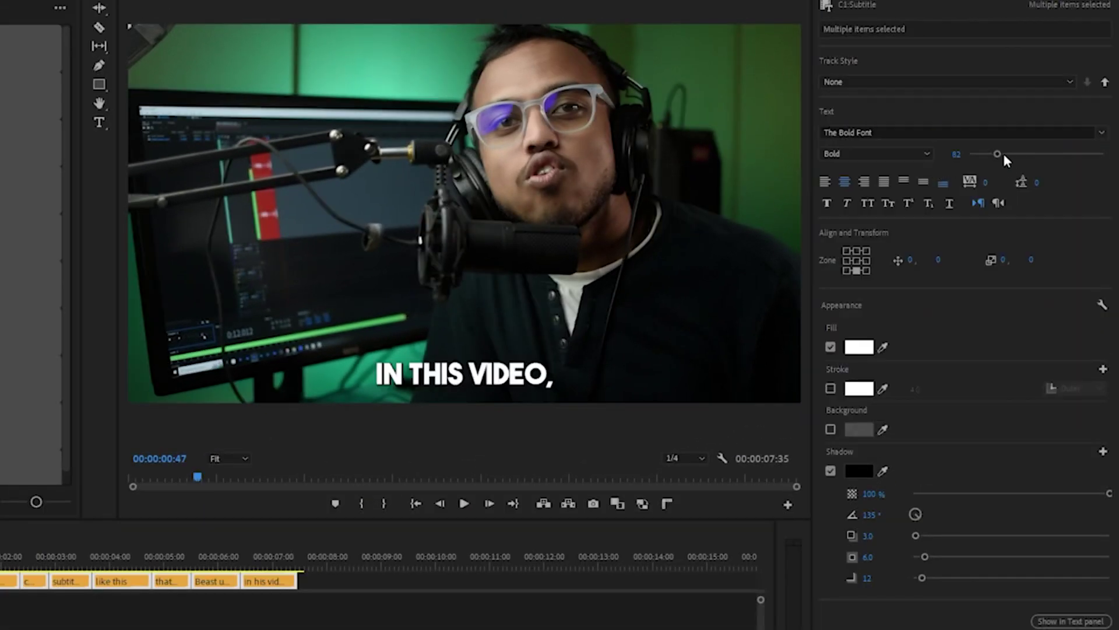
pyautogui.moveTo(997, 156); pyautogui.dragTo(1014, 156)
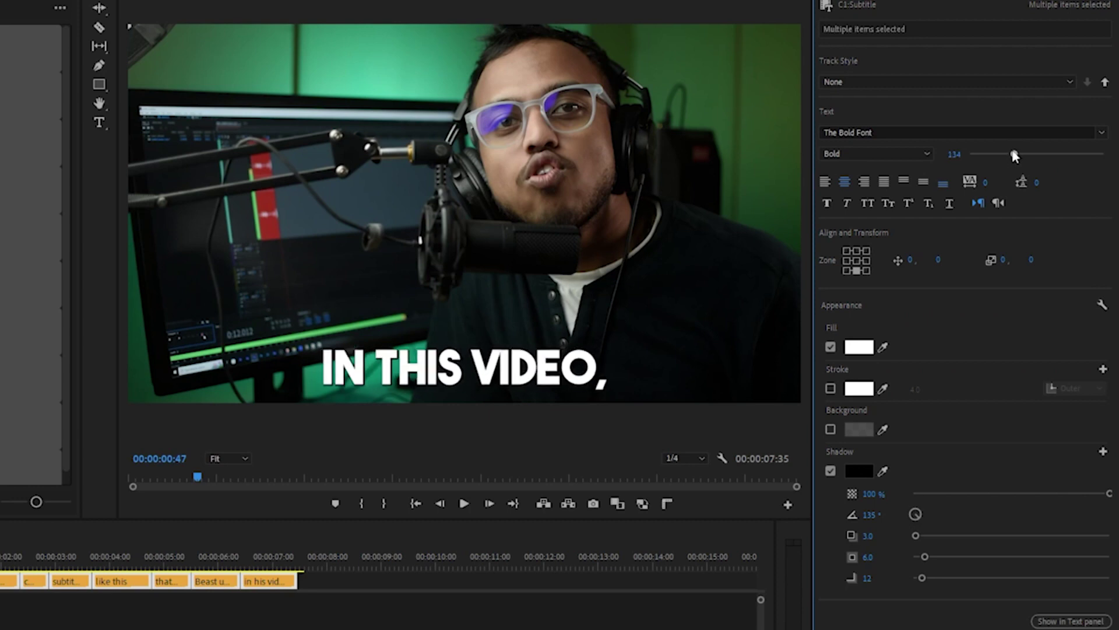
pyautogui.click(858, 347)
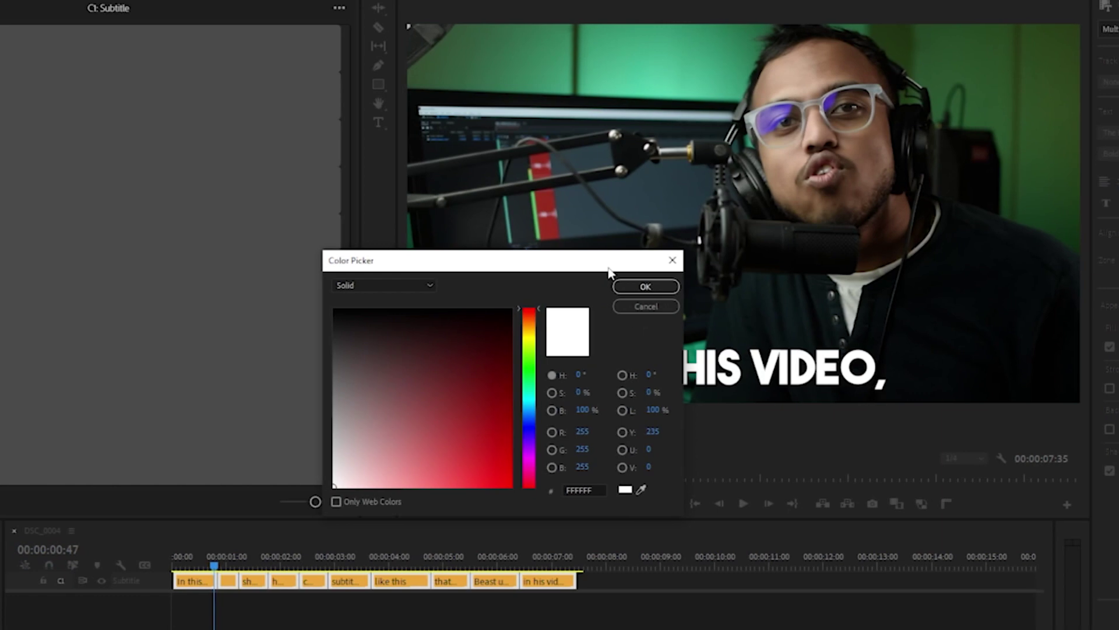
pyautogui.moveTo(319, 272); pyautogui.dragTo(130, 227)
pyautogui.click(295, 390)
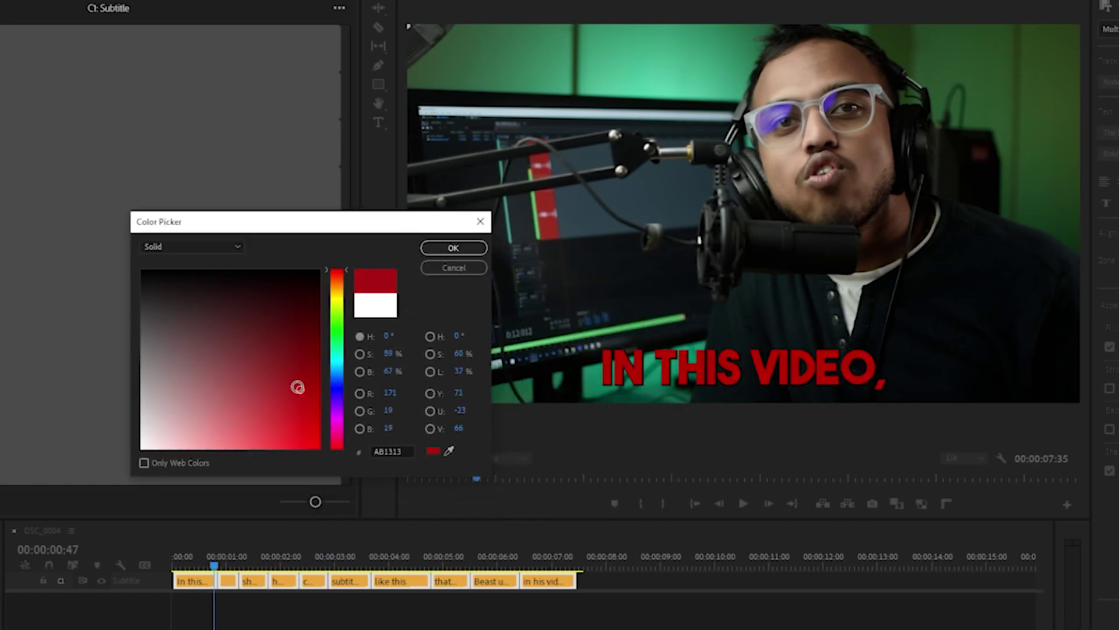
pyautogui.moveTo(297, 387)
pyautogui.mouseDown()
pyautogui.moveTo(250, 404)
pyautogui.moveTo(299, 407)
pyautogui.mouseUp()
pyautogui.moveTo(340, 371); pyautogui.dragTo(337, 307)
pyautogui.click(143, 446)
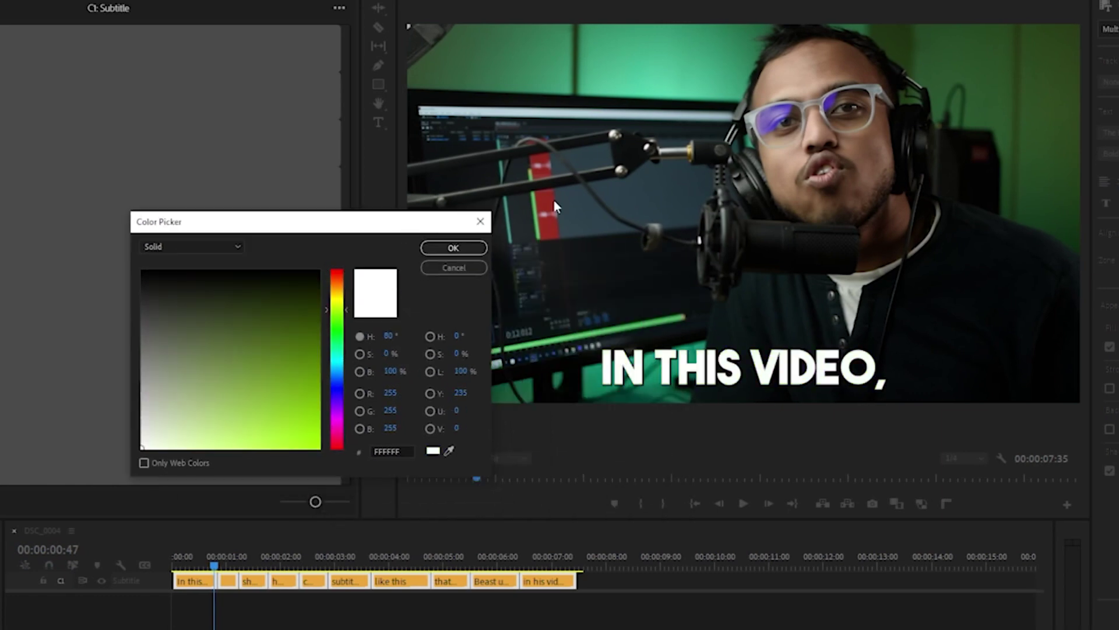
pyautogui.click(458, 249)
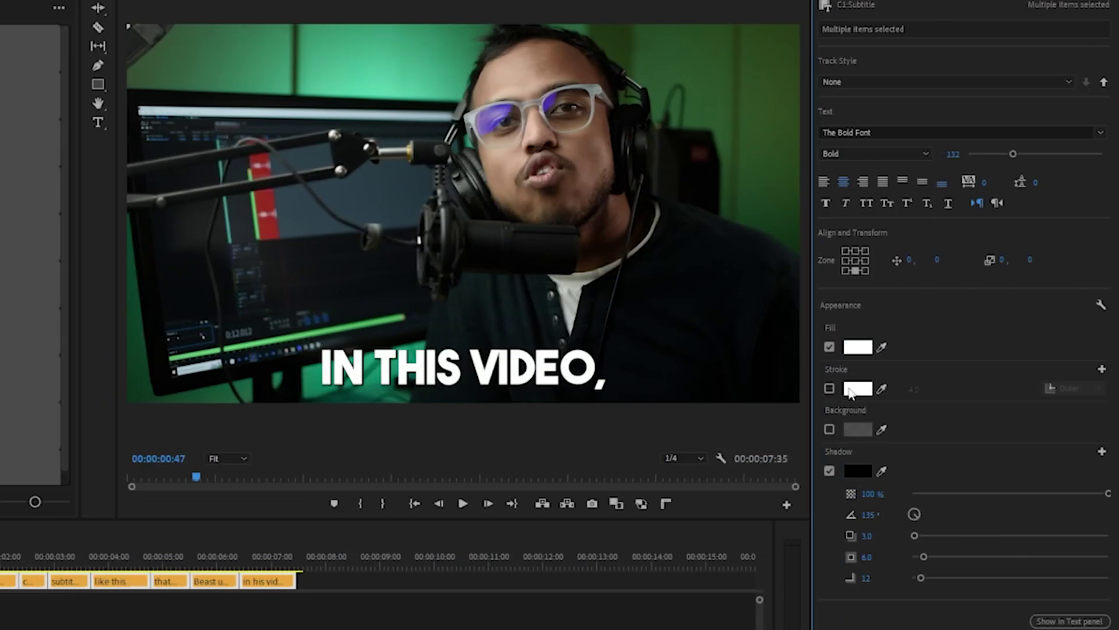
# Add a black 5.0 outer stroke and enable an enlarged drop shadow.
pyautogui.click(829, 389)
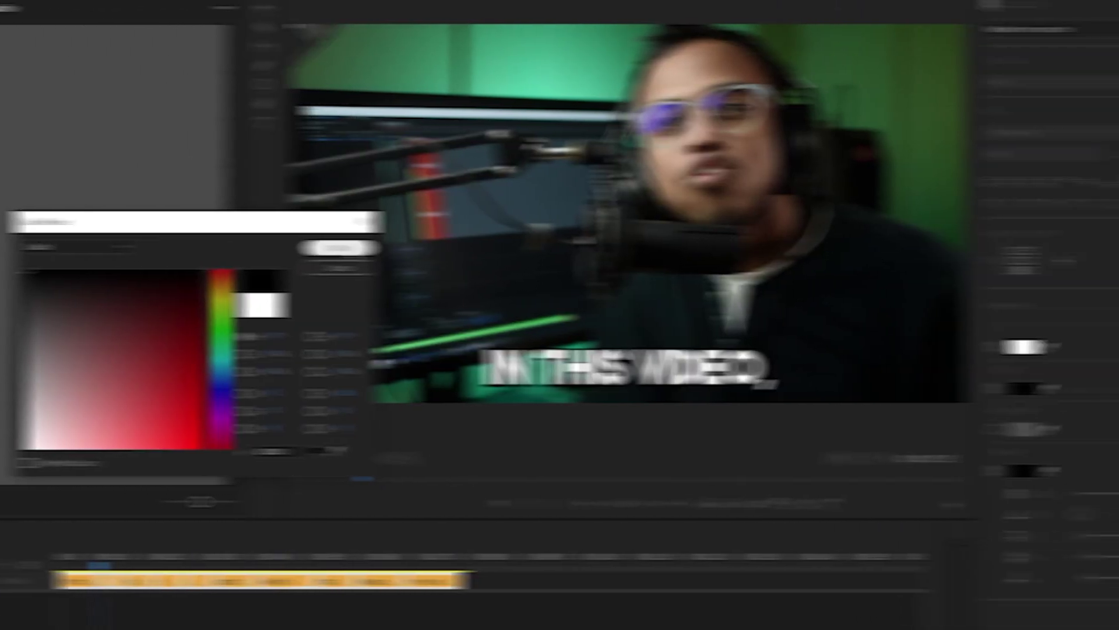
pyautogui.click(577, 249)
pyautogui.moveTo(912, 389)
pyautogui.mouseDown()
pyautogui.moveTo(883, 388)
pyautogui.moveTo(924, 387)
pyautogui.mouseUp()
pyautogui.click(926, 386)
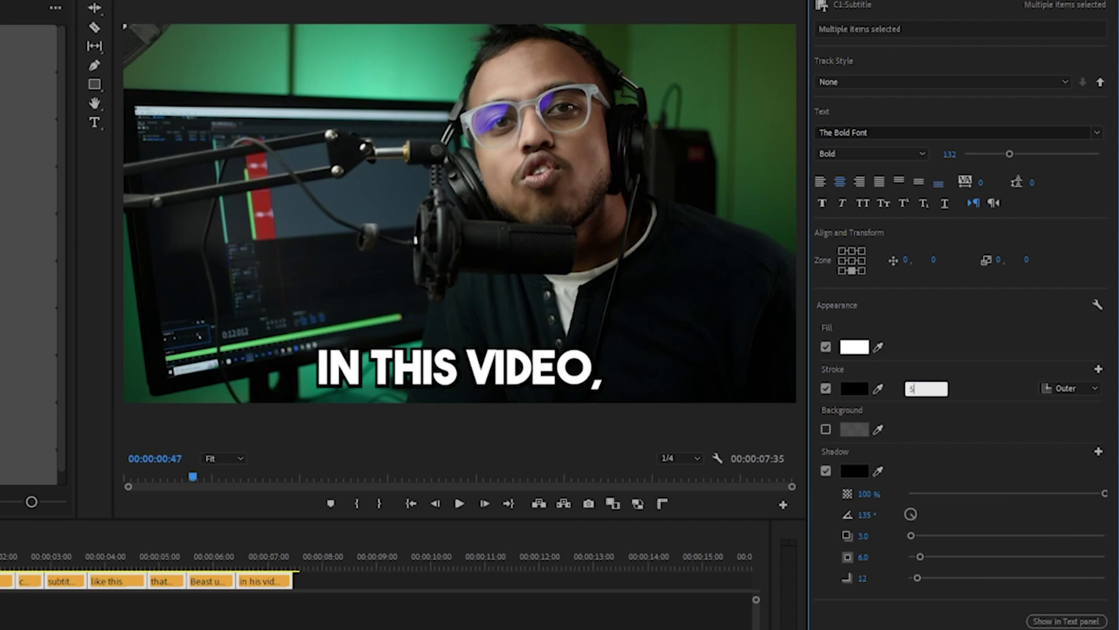
pyautogui.press('Return')
pyautogui.click(826, 470)
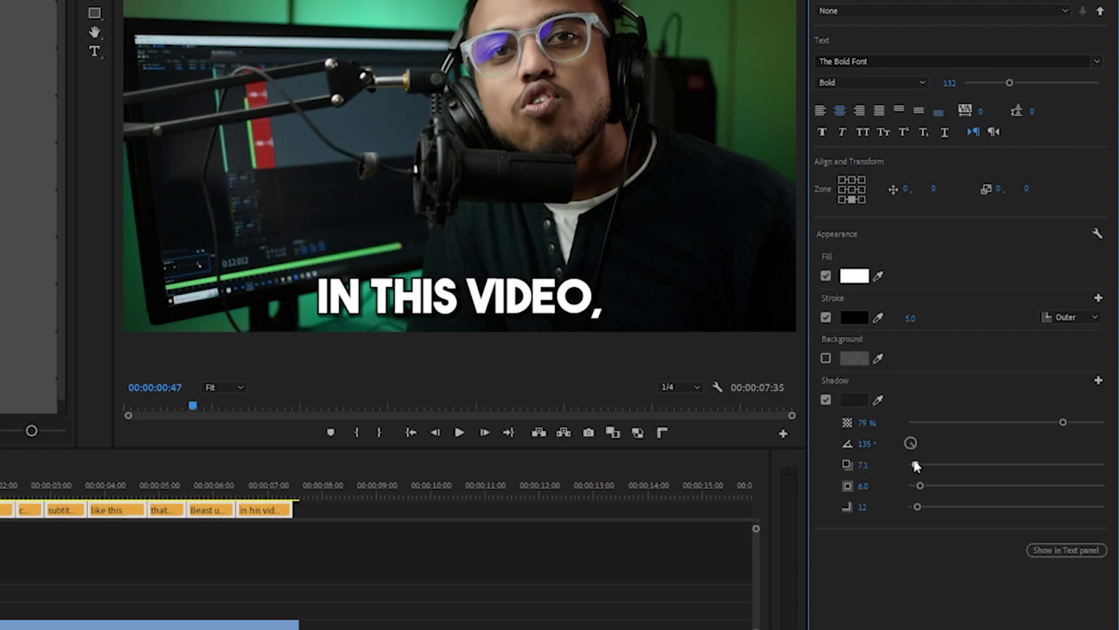
pyautogui.moveTo(924, 481); pyautogui.dragTo(935, 482)
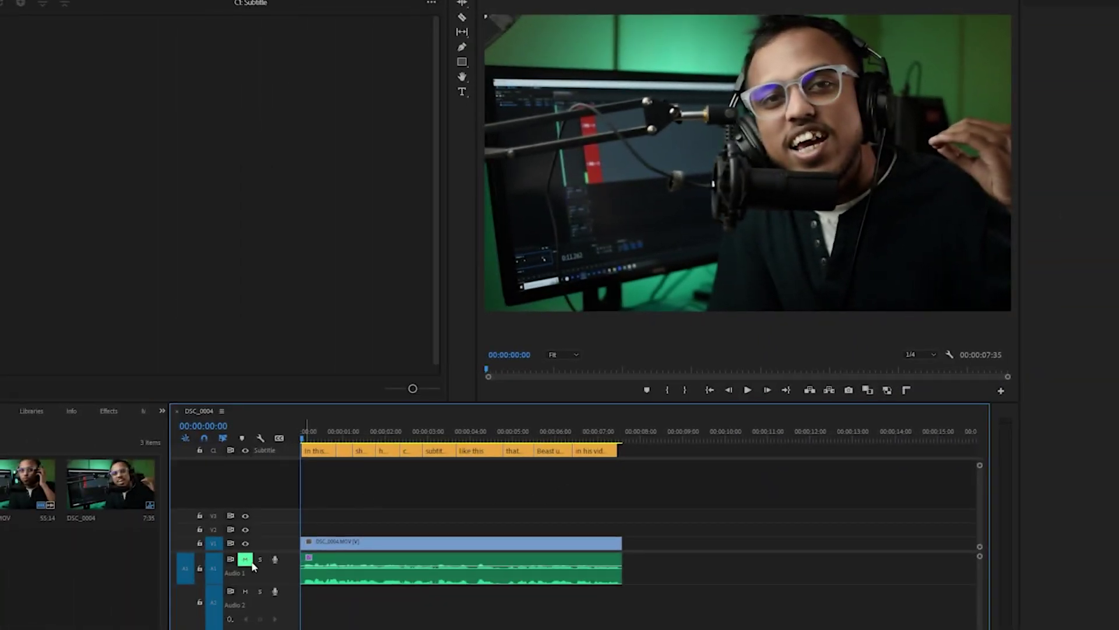
pyautogui.press('space')
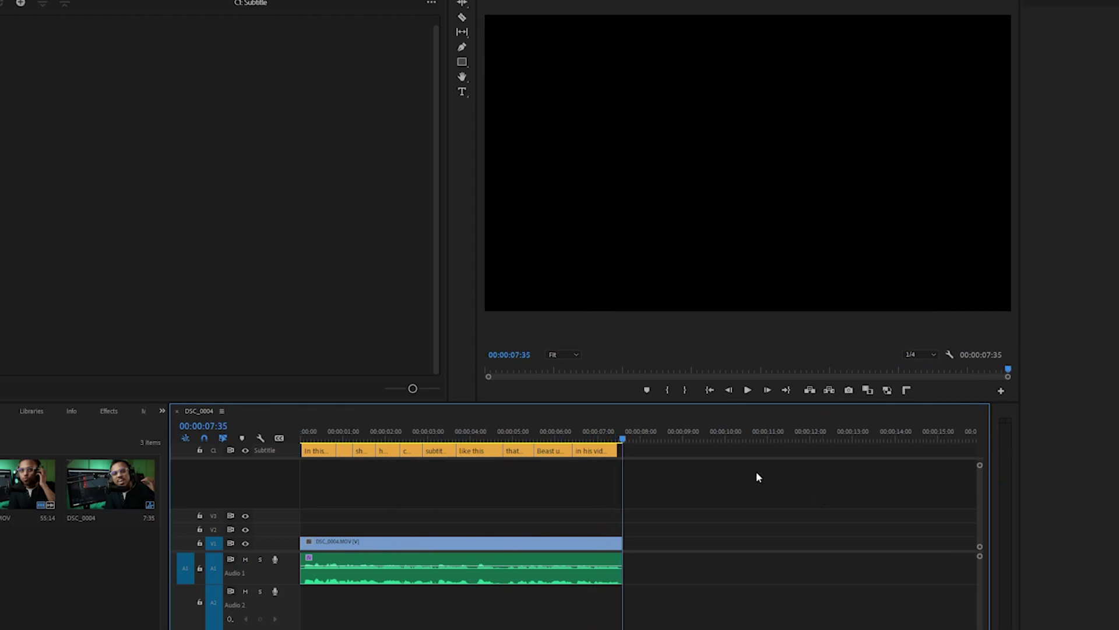
pyautogui.click(528, 436)
pyautogui.moveTo(533, 428); pyautogui.dragTo(545, 425)
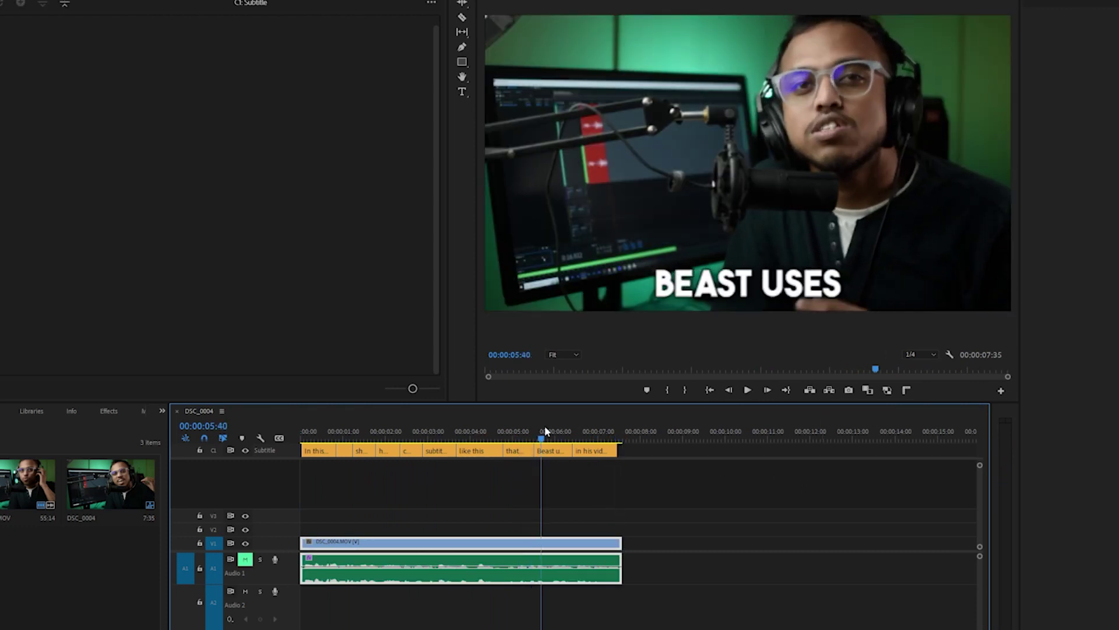
pyautogui.click(527, 435)
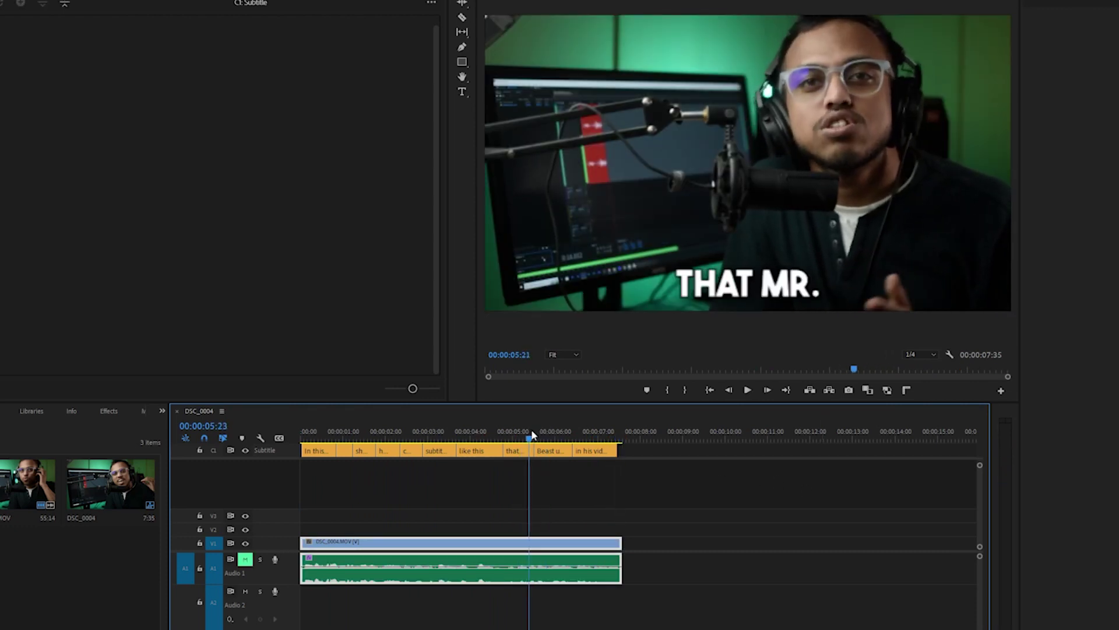
pyautogui.moveTo(366, 476)
pyautogui.mouseDown()
pyautogui.moveTo(379, 475)
pyautogui.moveTo(365, 476)
pyautogui.mouseUp()
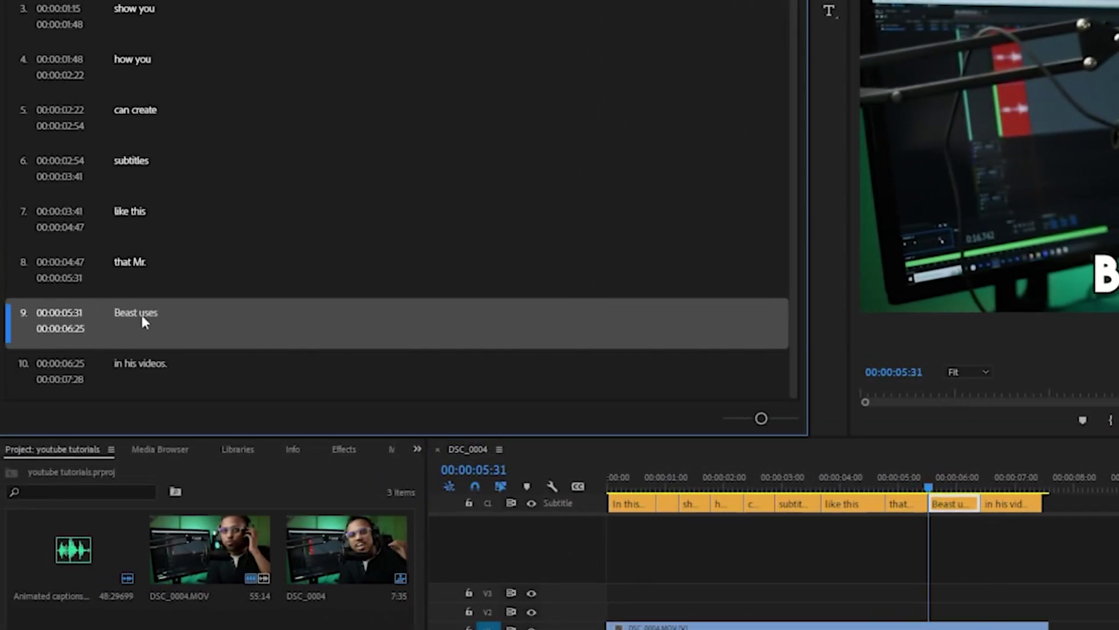
# Move the 'Beast uses' caption text onto the end of caption 8, giving 'that Mr. Beast uses'.
pyautogui.doubleClick(141, 315)
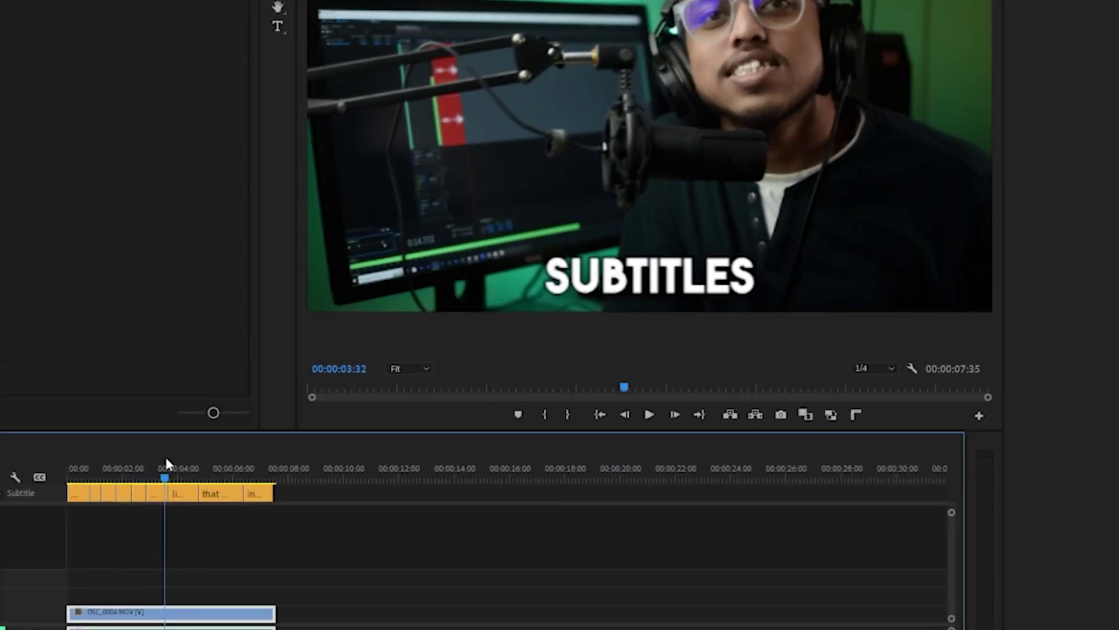
pyautogui.moveTo(164, 456); pyautogui.dragTo(206, 464)
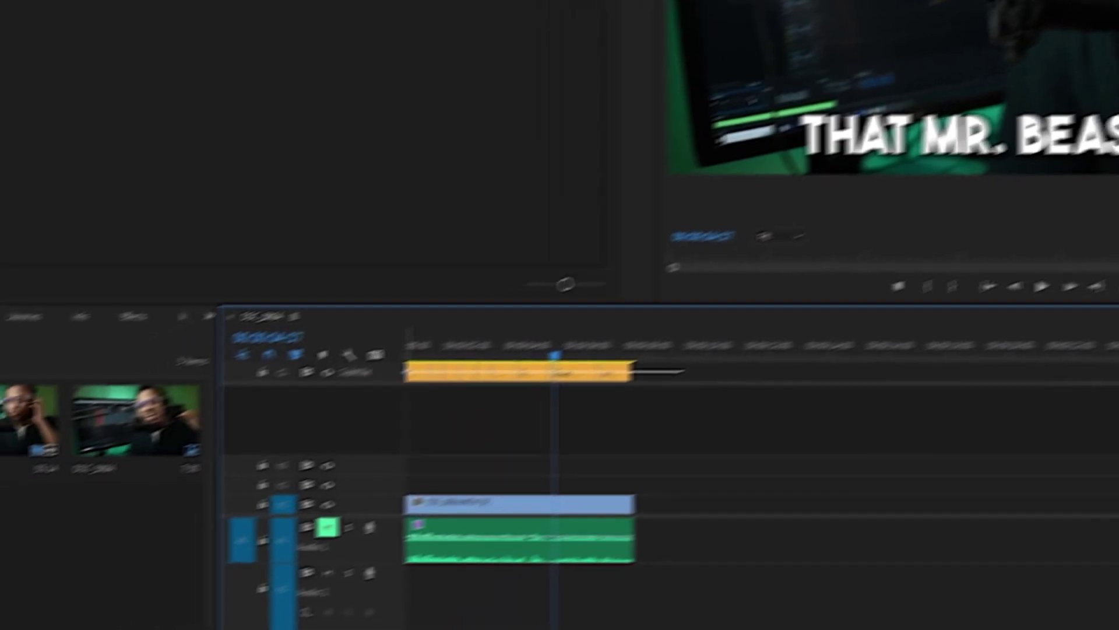
pyautogui.click(407, 361)
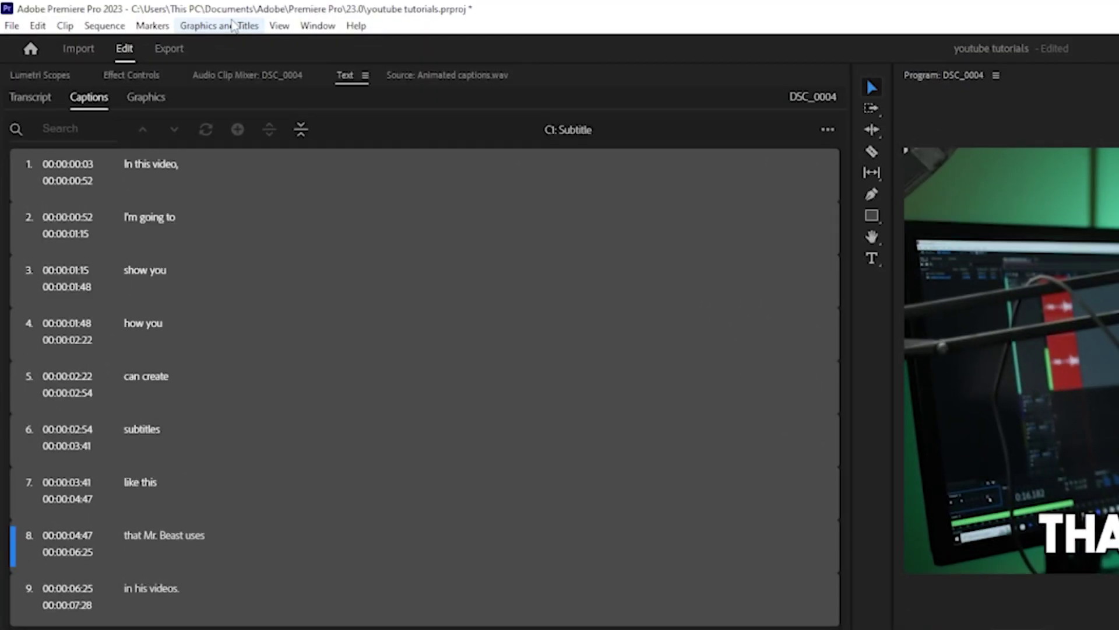
# Convert the captions to graphic clips, scrub through them, and zoom into the timeline.
pyautogui.click(232, 27)
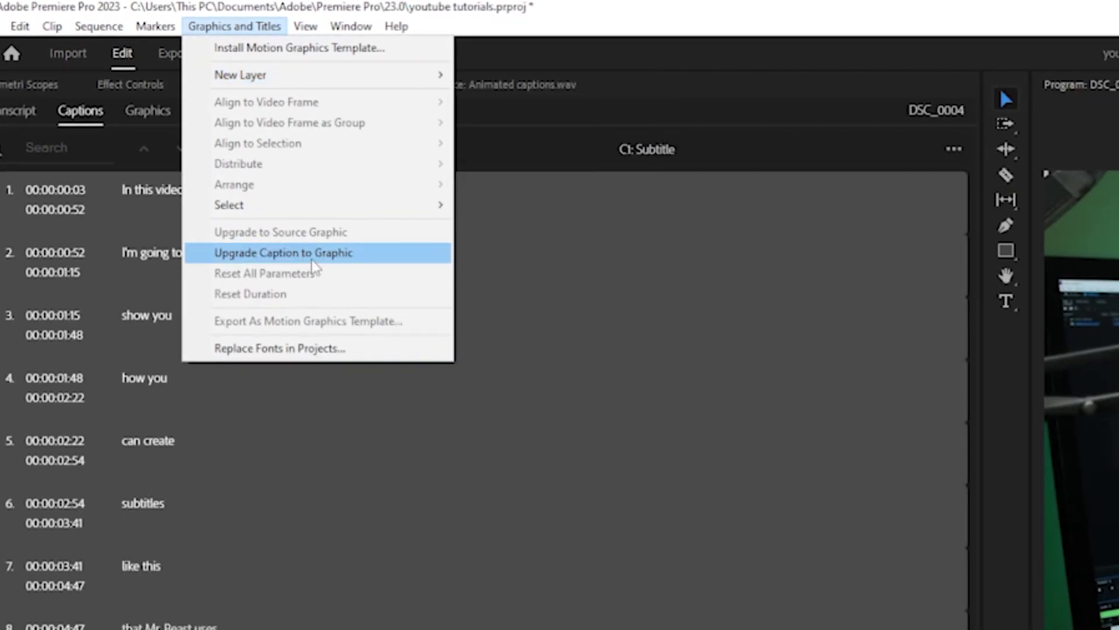
pyautogui.click(312, 254)
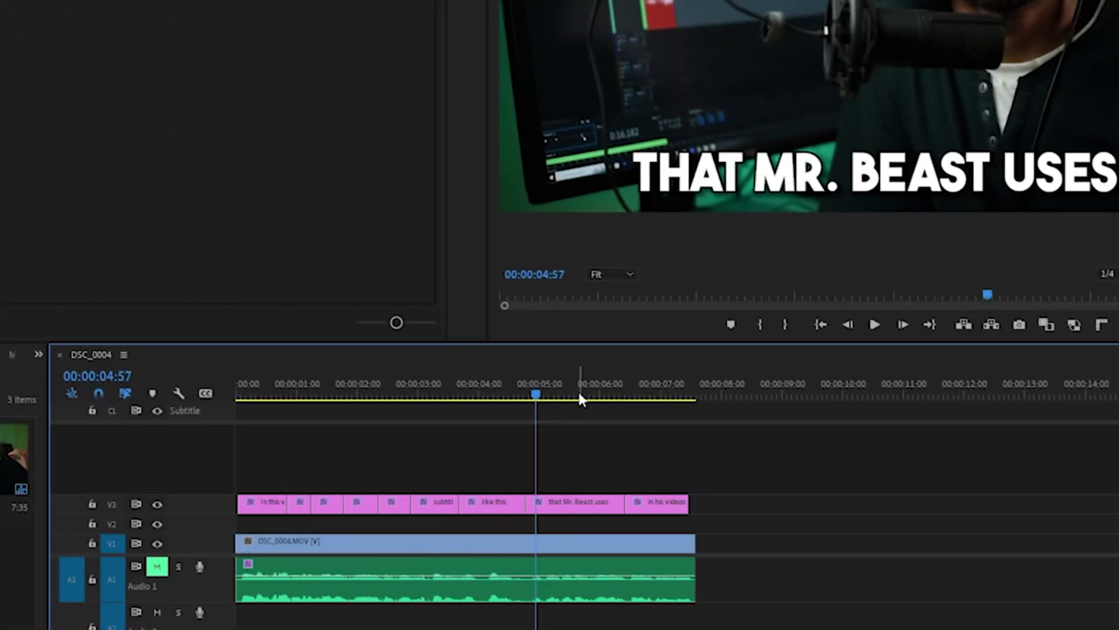
pyautogui.moveTo(609, 420); pyautogui.dragTo(239, 394)
pyautogui.click(438, 503)
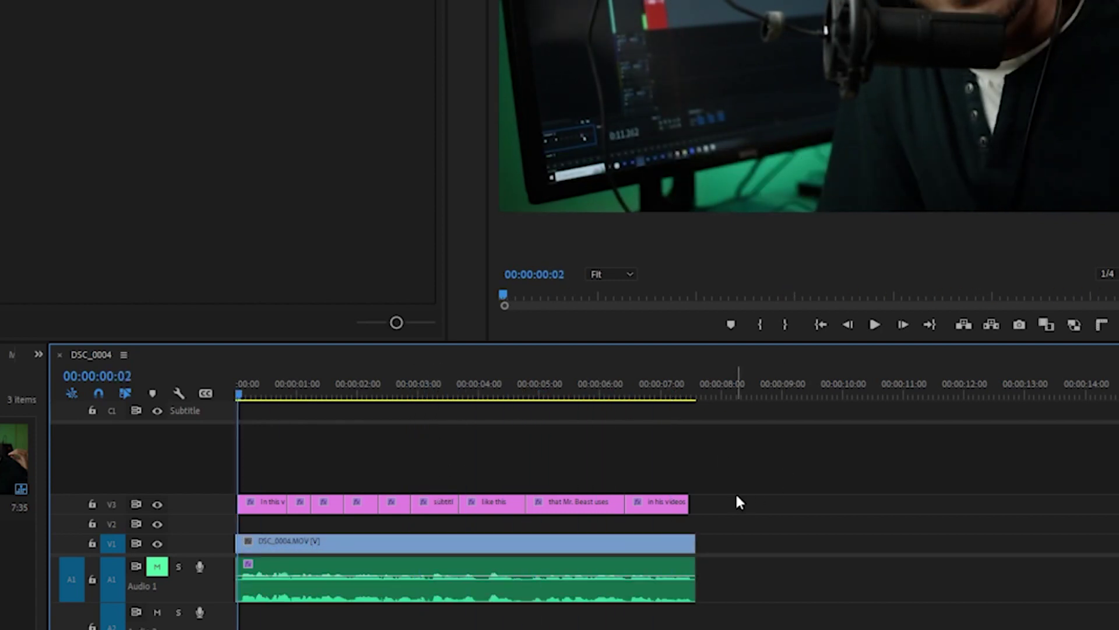
pyautogui.press('=')
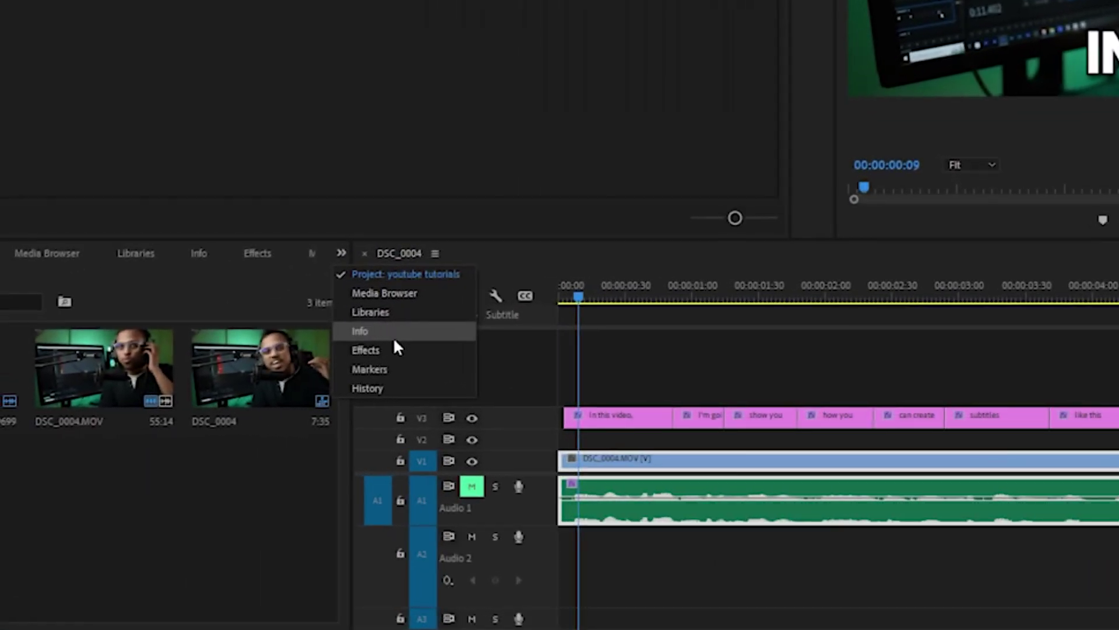
# Apply the Transform effect, found by searching 'trans', to the 'In this video,' caption and select it.
pyautogui.click(392, 351)
pyautogui.write('trans')
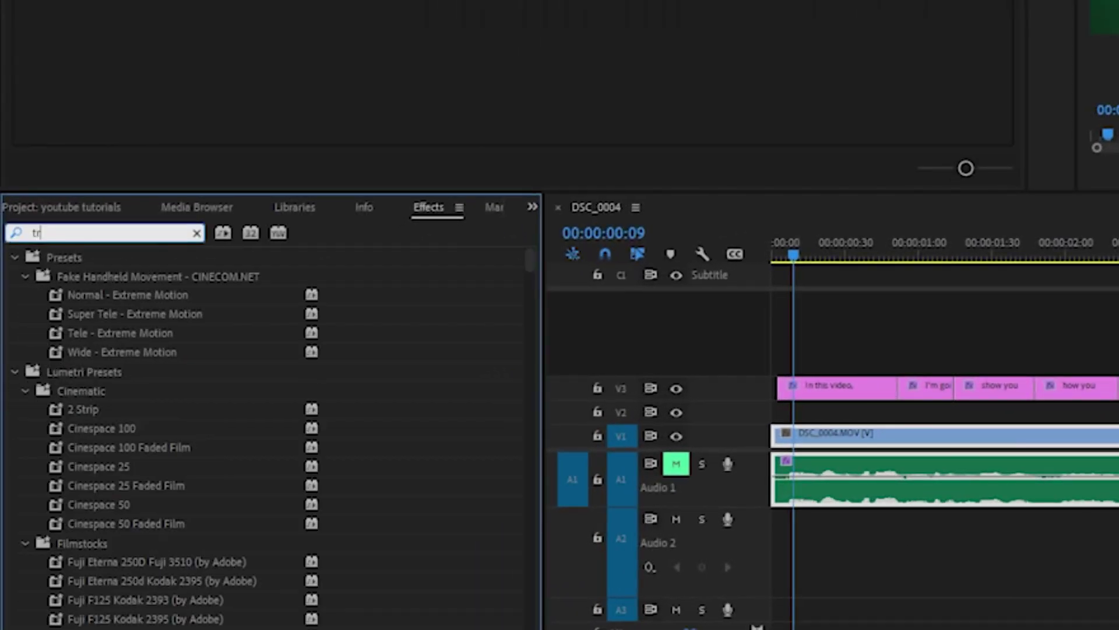
pyautogui.moveTo(117, 370); pyautogui.dragTo(833, 381)
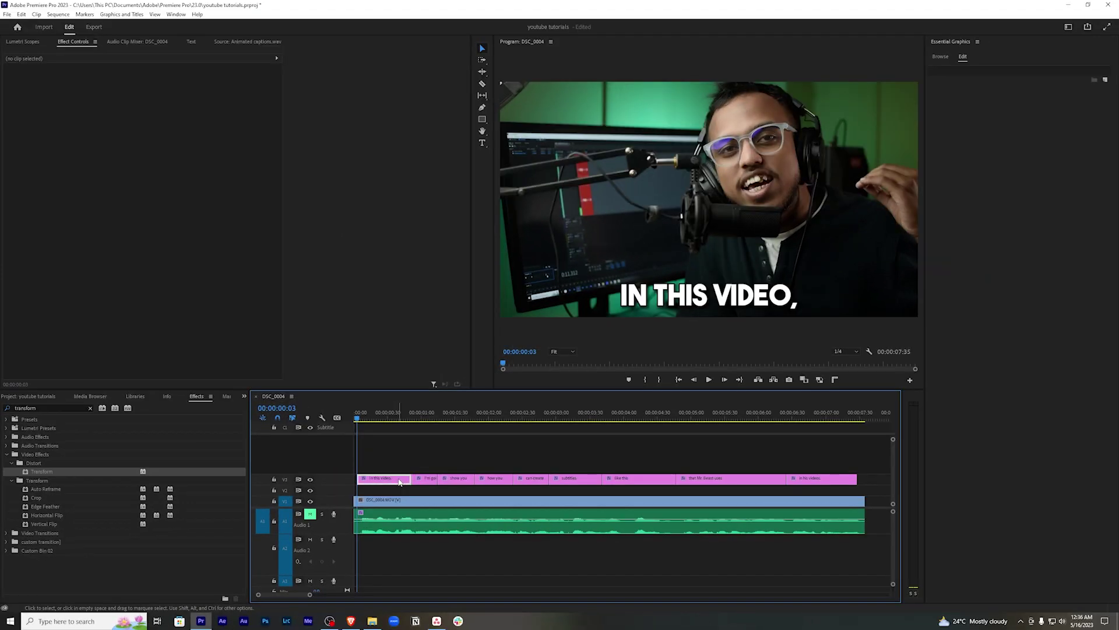
pyautogui.click(400, 482)
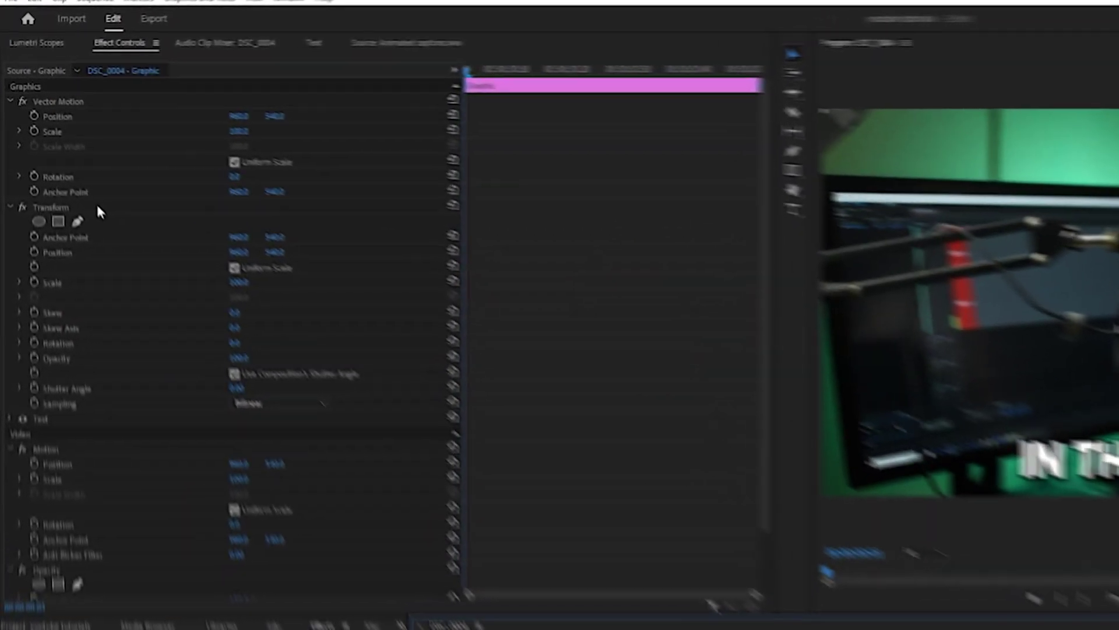
pyautogui.click(58, 141)
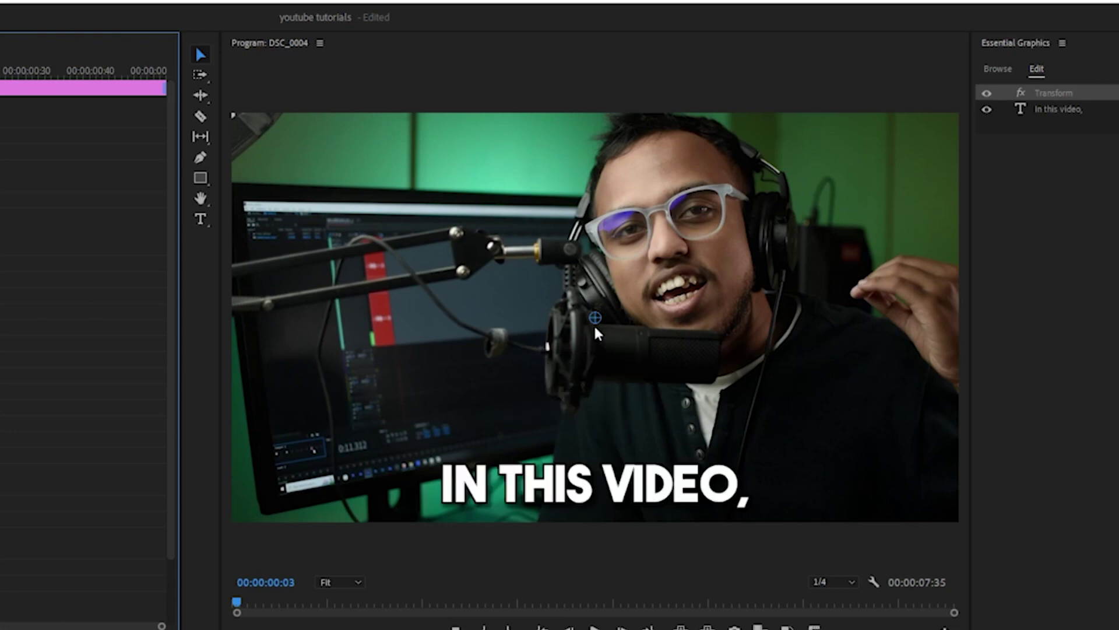
# Move the Transform anchor to 962.0, 981.6 on the caption, keeping it near the bottom at 964.0, 981.6.
pyautogui.moveTo(595, 328); pyautogui.dragTo(598, 491)
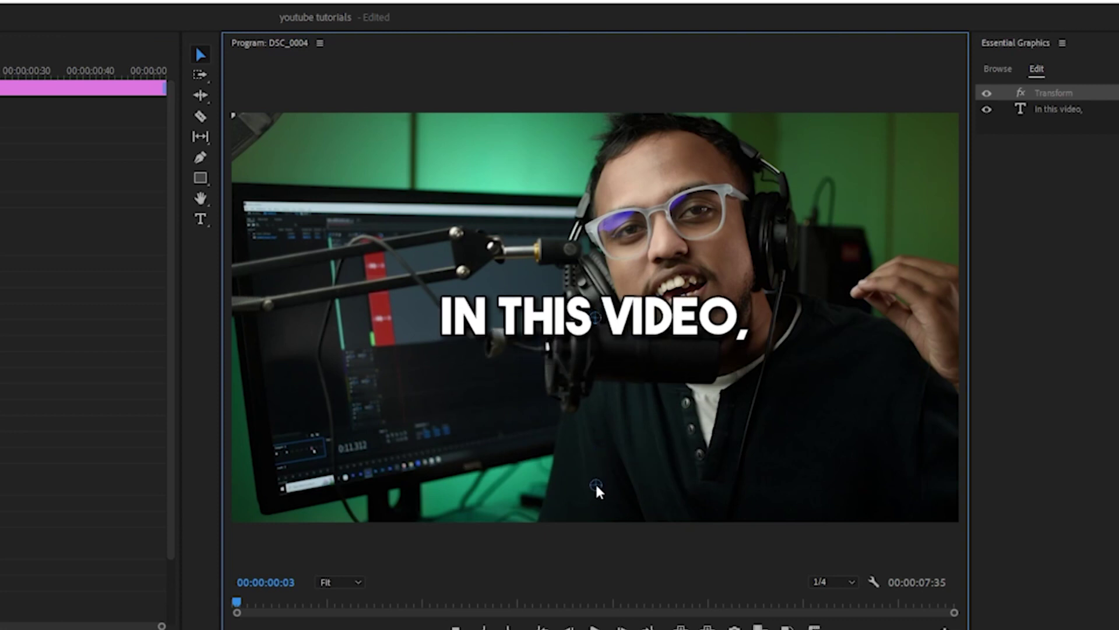
pyautogui.moveTo(595, 326); pyautogui.dragTo(599, 491)
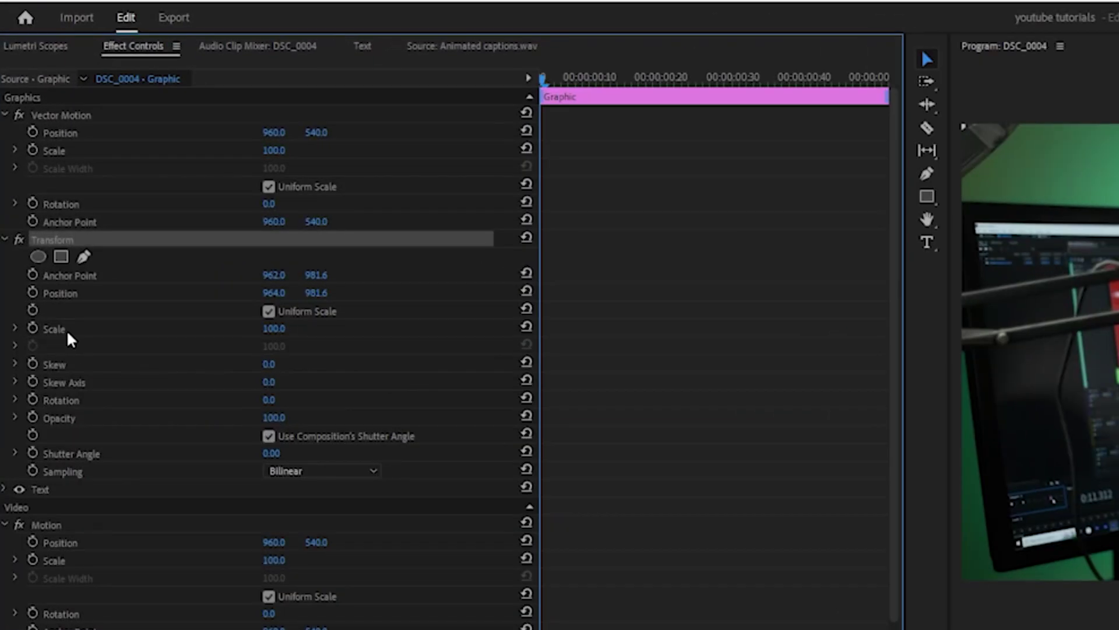
# Keyframe the Transform Scale from 92.3 with Ease In/Ease Out, using its own 360.00 shutter angle.
pyautogui.click(67, 330)
pyautogui.click(80, 241)
pyautogui.click(85, 329)
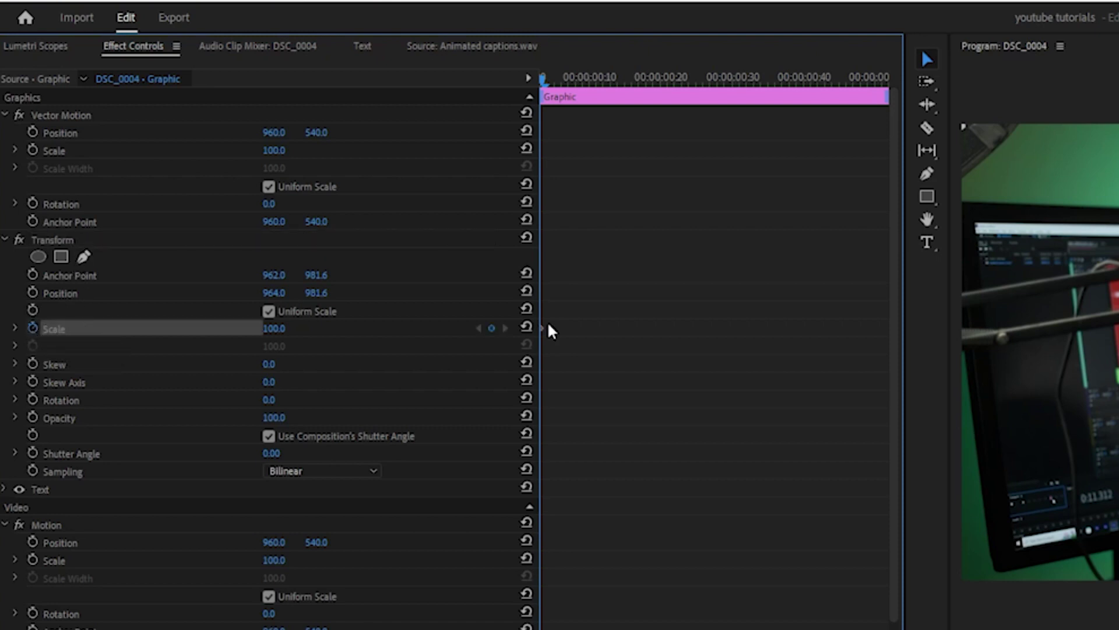
pyautogui.press('Right')
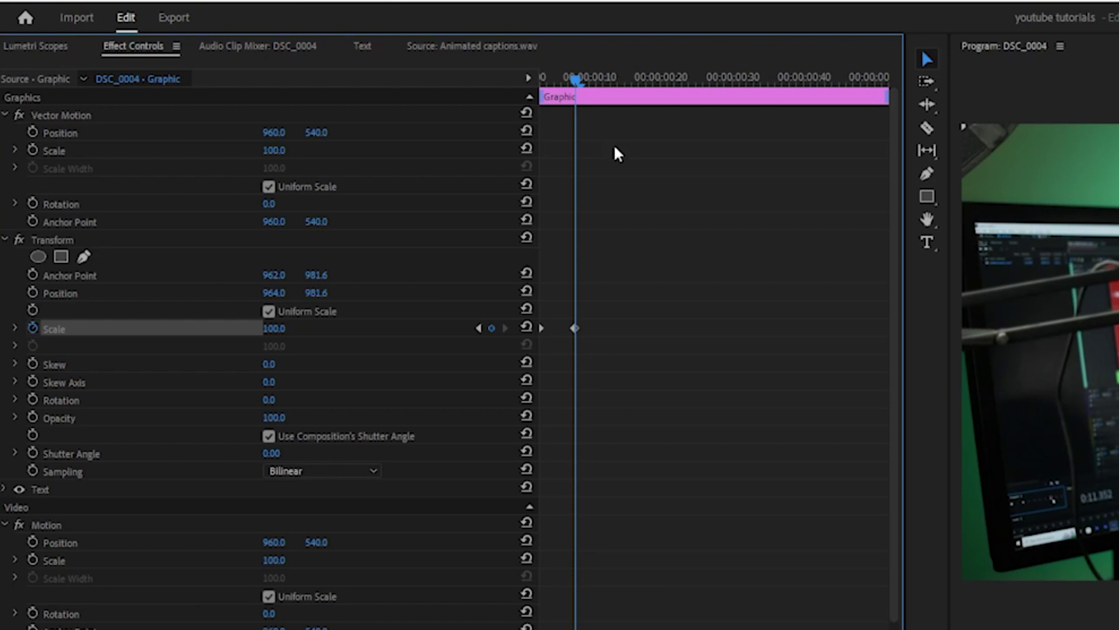
pyautogui.moveTo(575, 79); pyautogui.dragTo(562, 82)
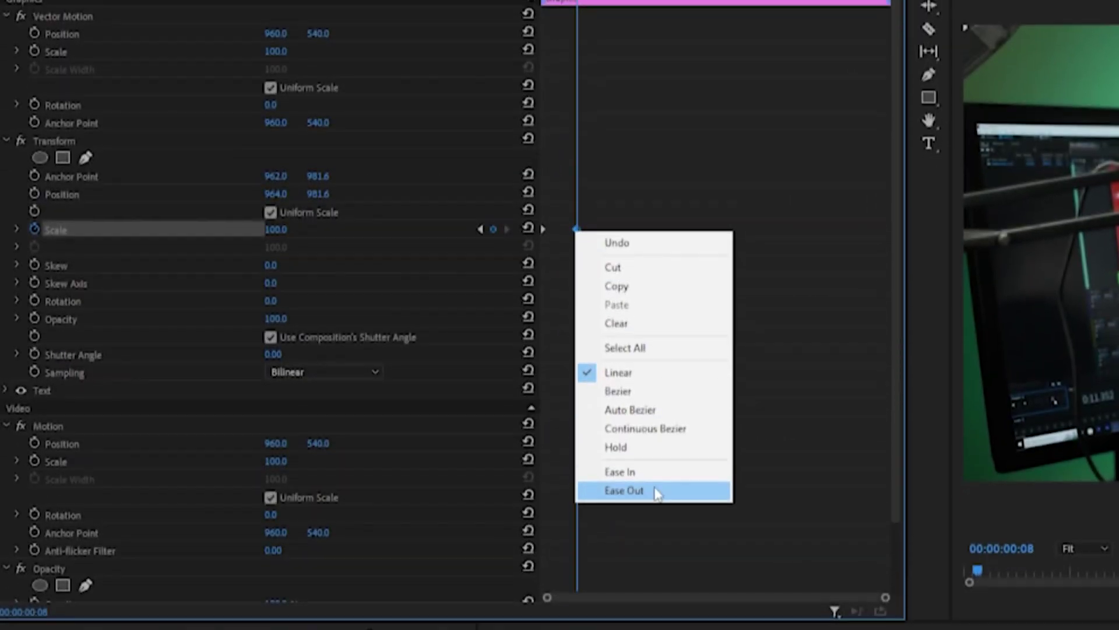
pyautogui.click(657, 472)
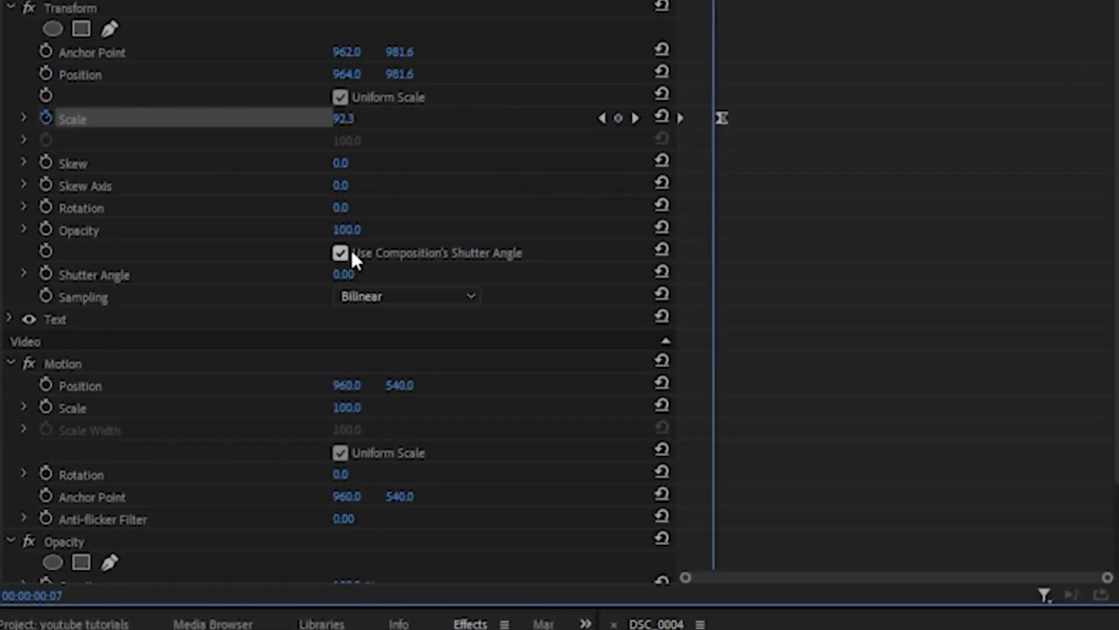
pyautogui.click(343, 253)
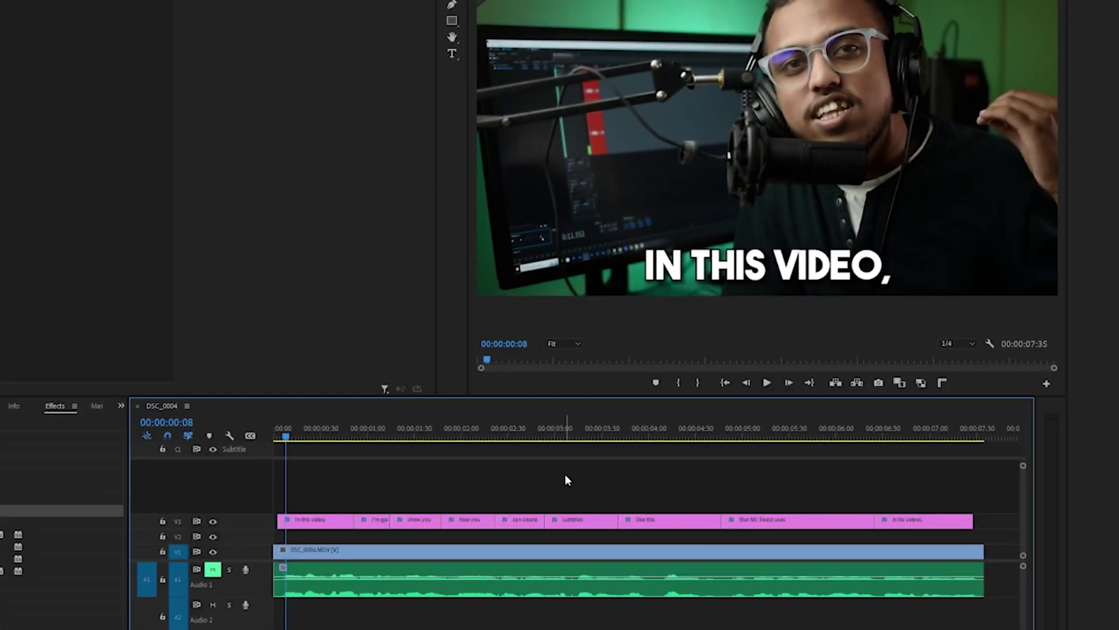
# Copy the first caption's animated Transform effect.
pyautogui.press('-')
pyautogui.click(278, 493)
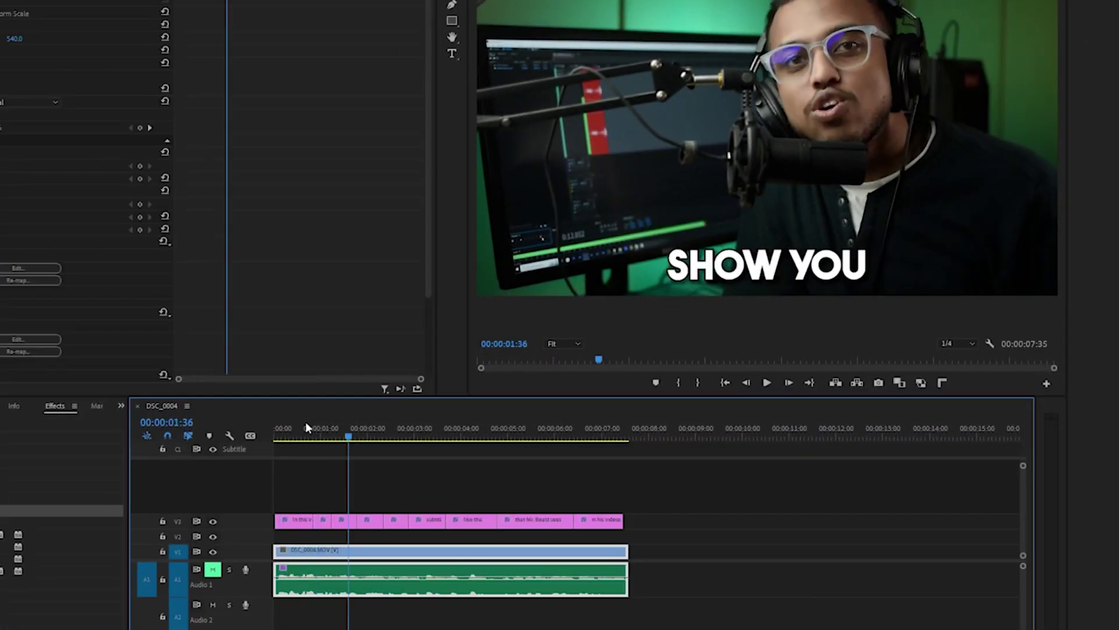
pyautogui.click(304, 438)
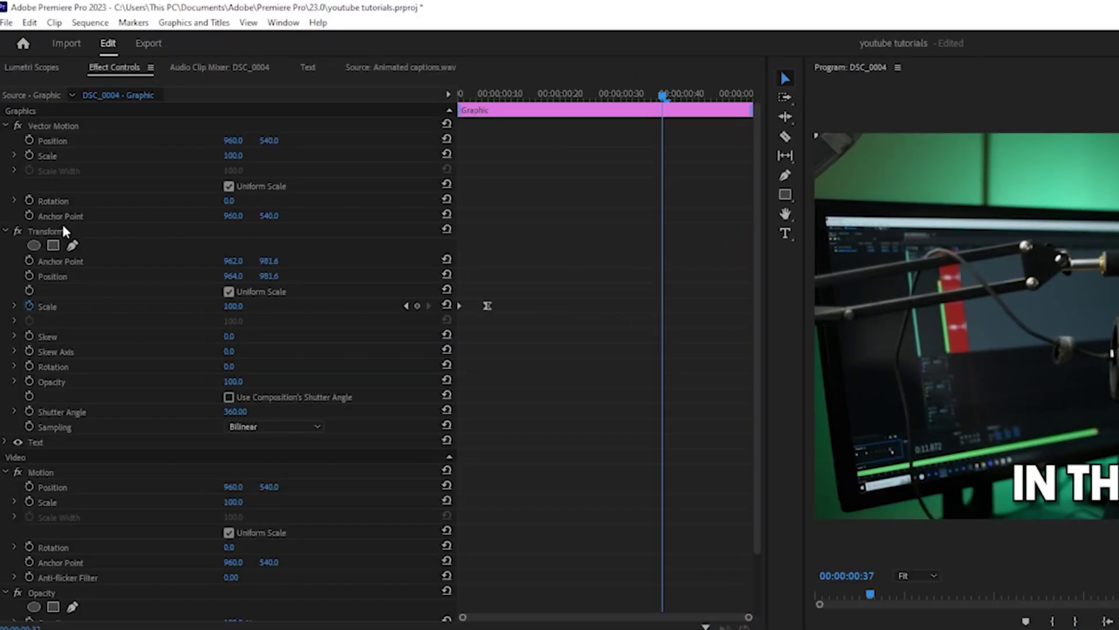
pyautogui.click(67, 231)
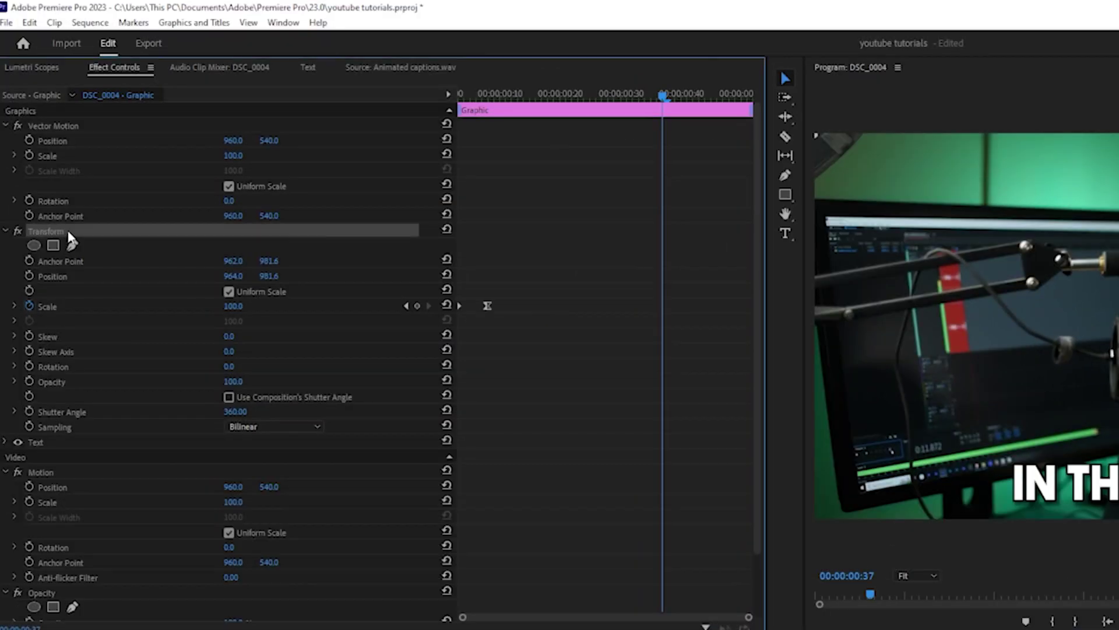
pyautogui.hotkey('ctrl', 'c')
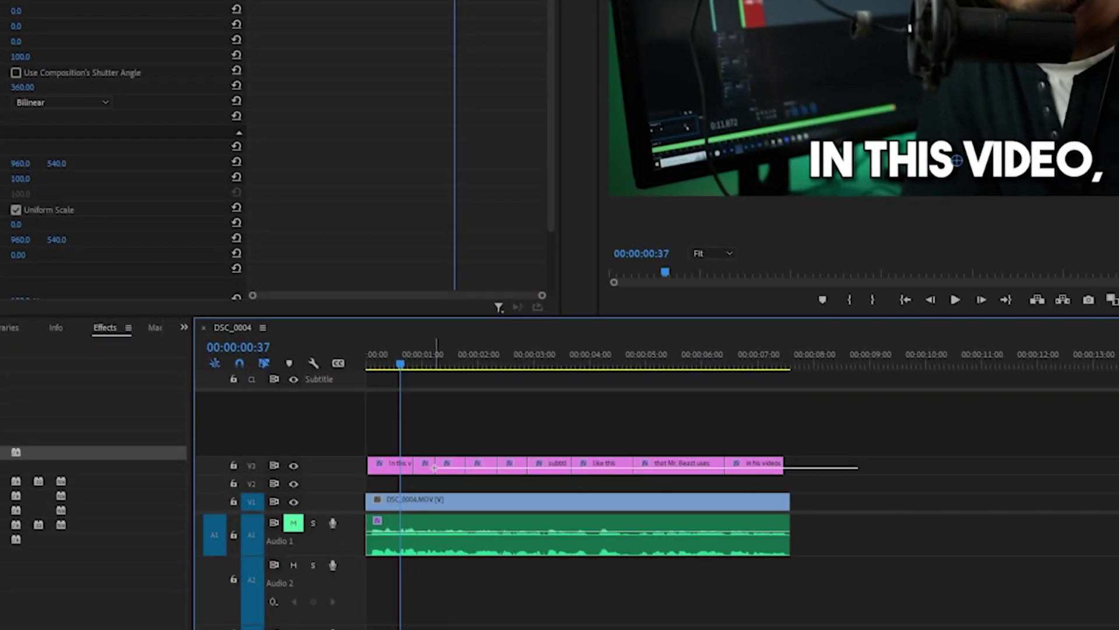
# Paste the Transform onto the other V3 caption clips and play back through "in his videos.".
pyautogui.moveTo(434, 467); pyautogui.dragTo(430, 467)
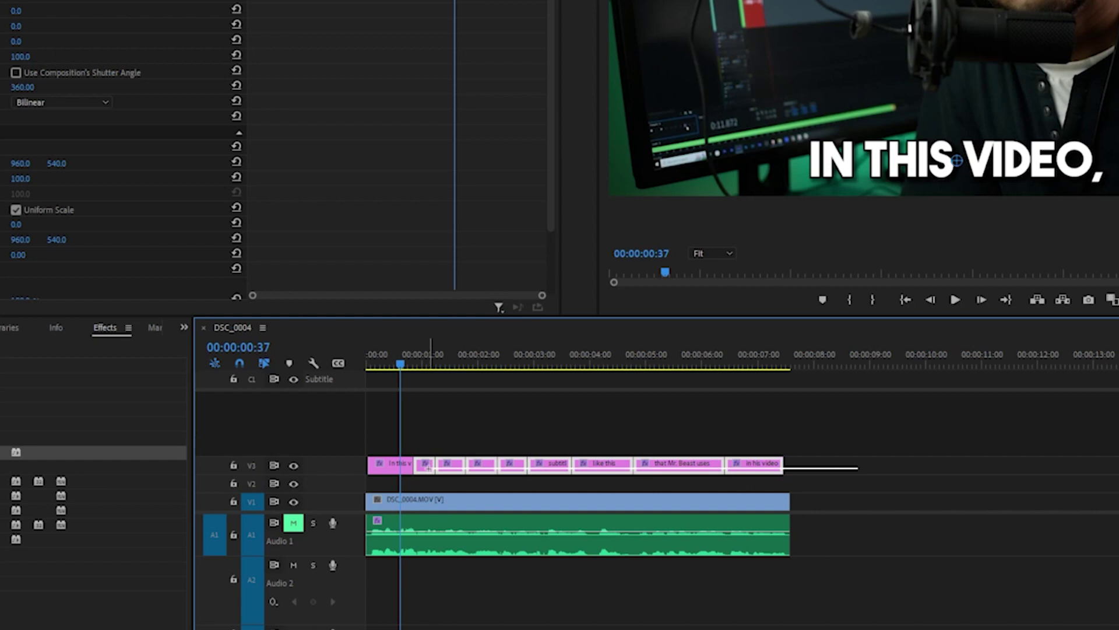
pyautogui.hotkey('ctrl', 'v')
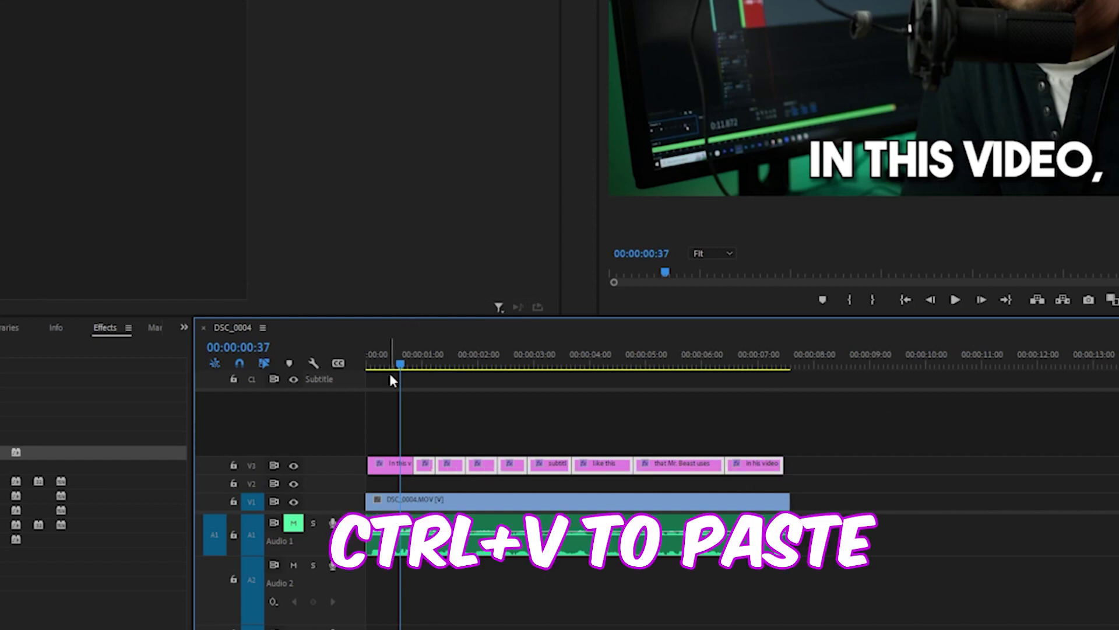
pyautogui.press('space')
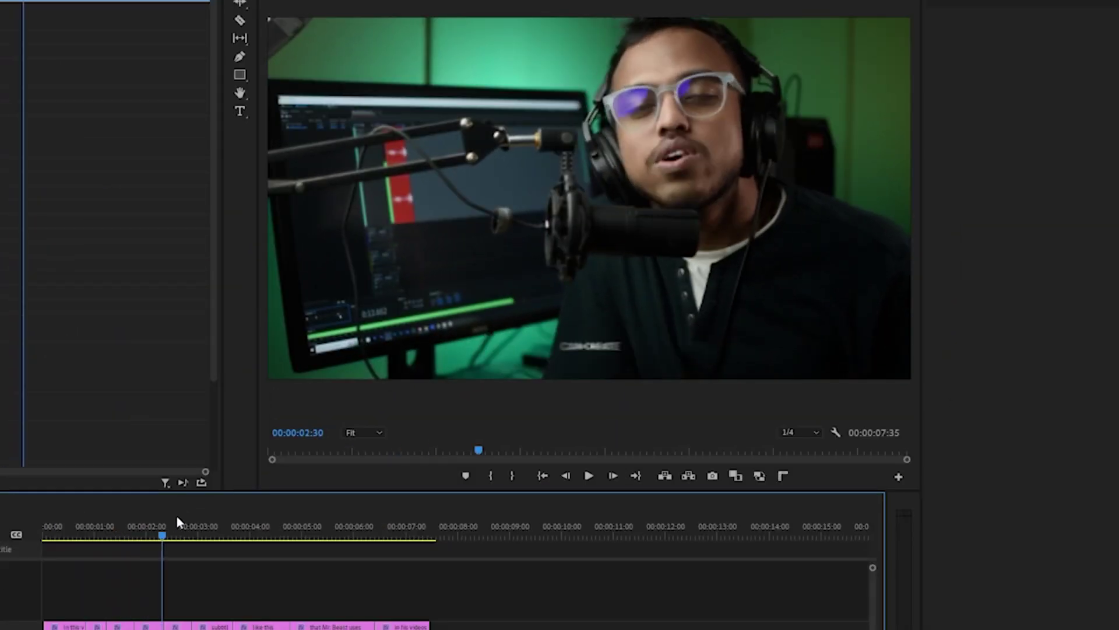
pyautogui.moveTo(177, 516); pyautogui.dragTo(384, 542)
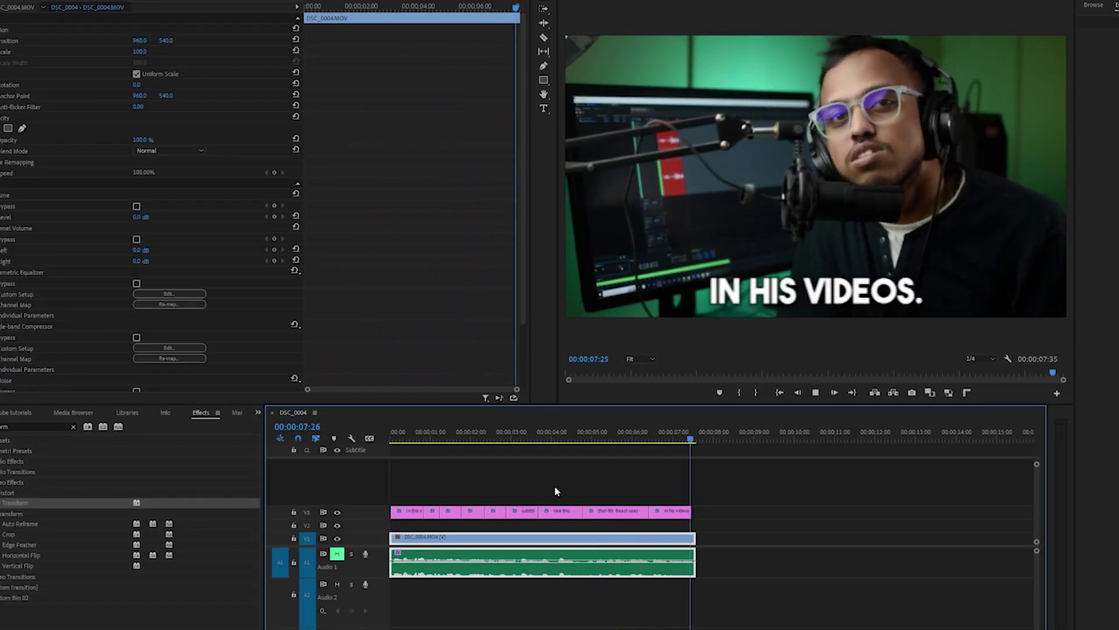
pyautogui.moveTo(599, 450); pyautogui.dragTo(443, 438)
pyautogui.click(593, 486)
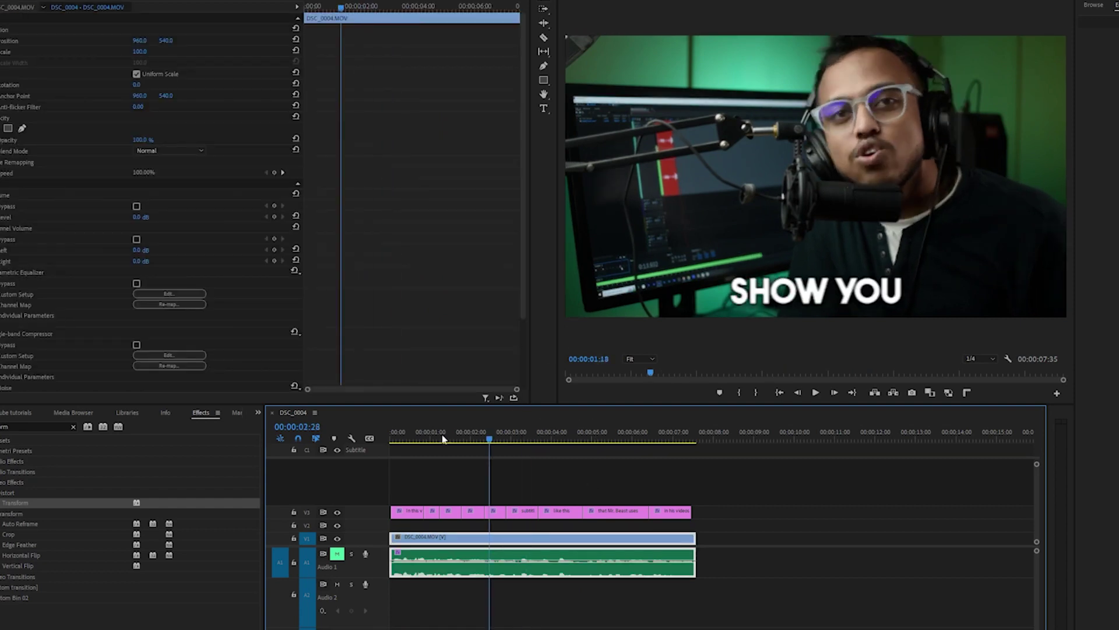
pyautogui.click(472, 467)
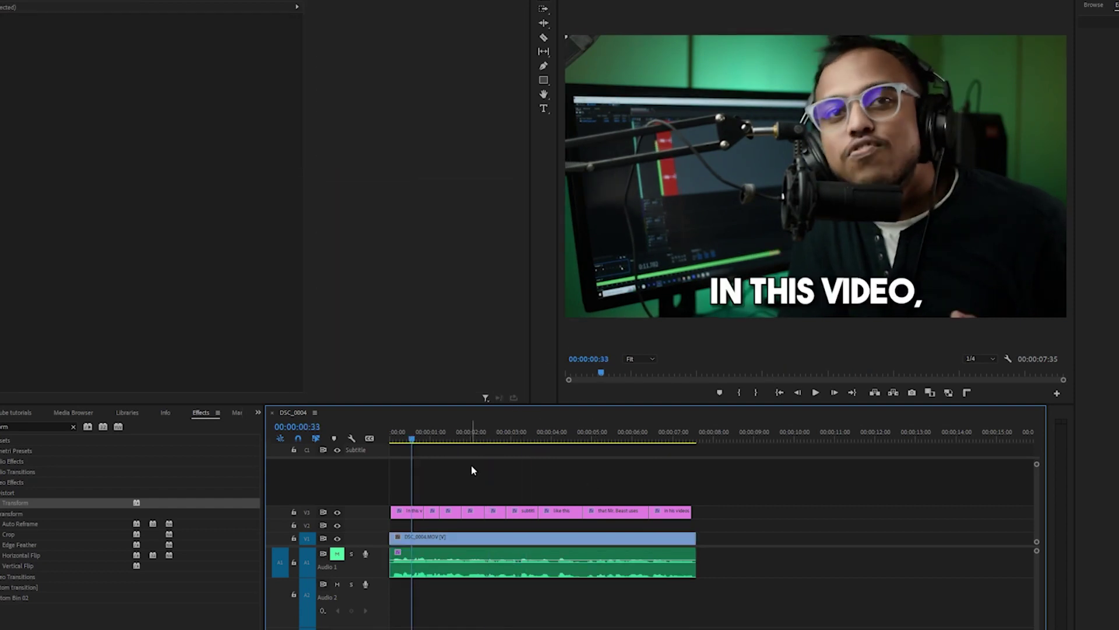